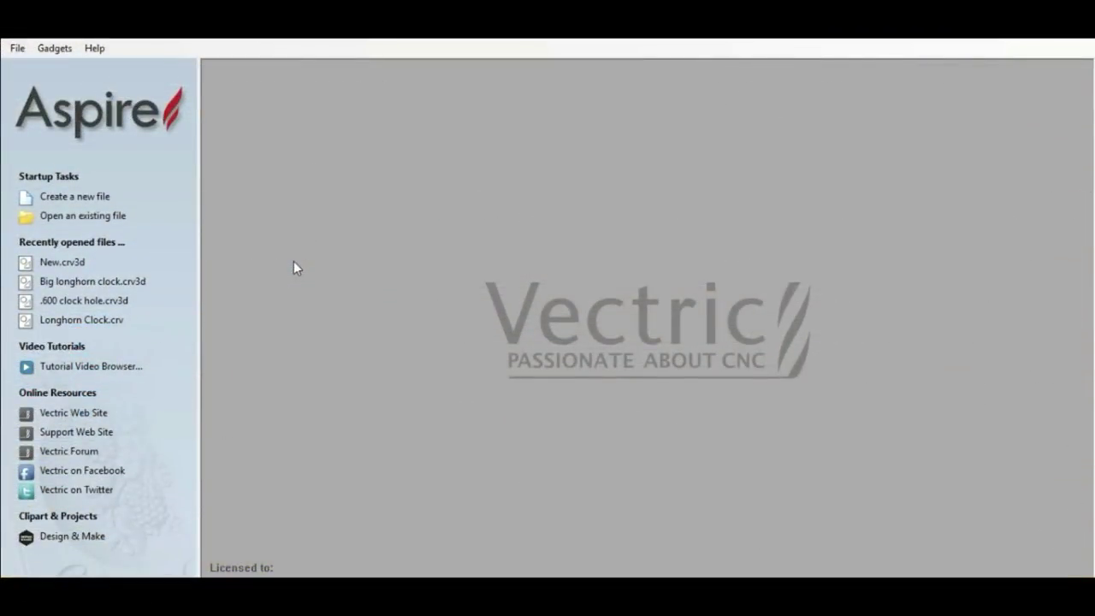
Step: Create a new single-sided 8.75 × 6.75 in job, 1.75 in thick, with a centre datum
{"action": "left_click", "coordinate": [73, 197]}
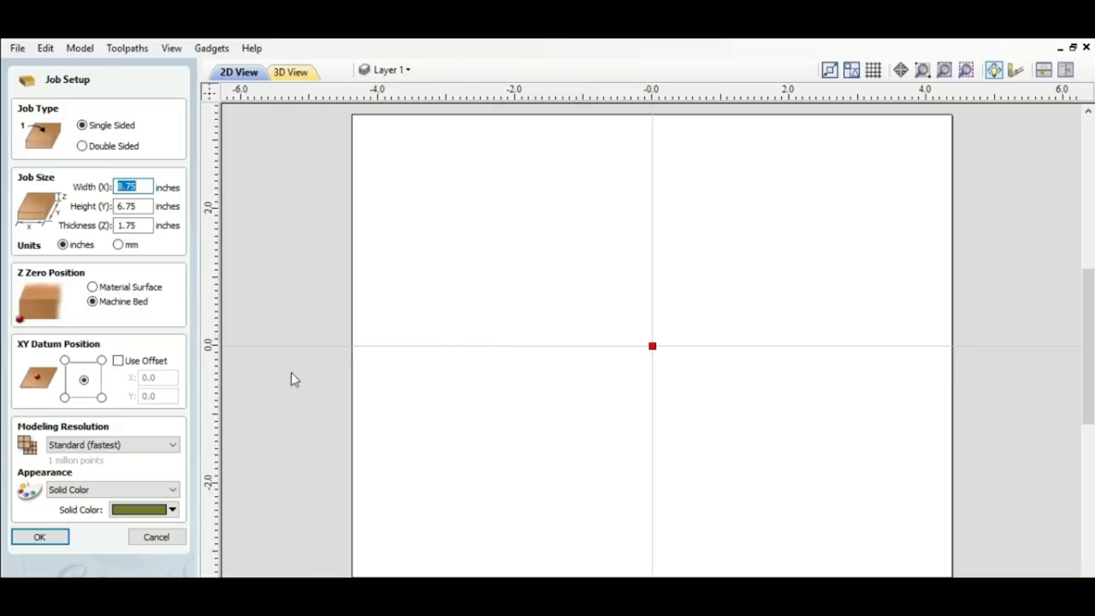
{"action": "left_click", "coordinate": [43, 537]}
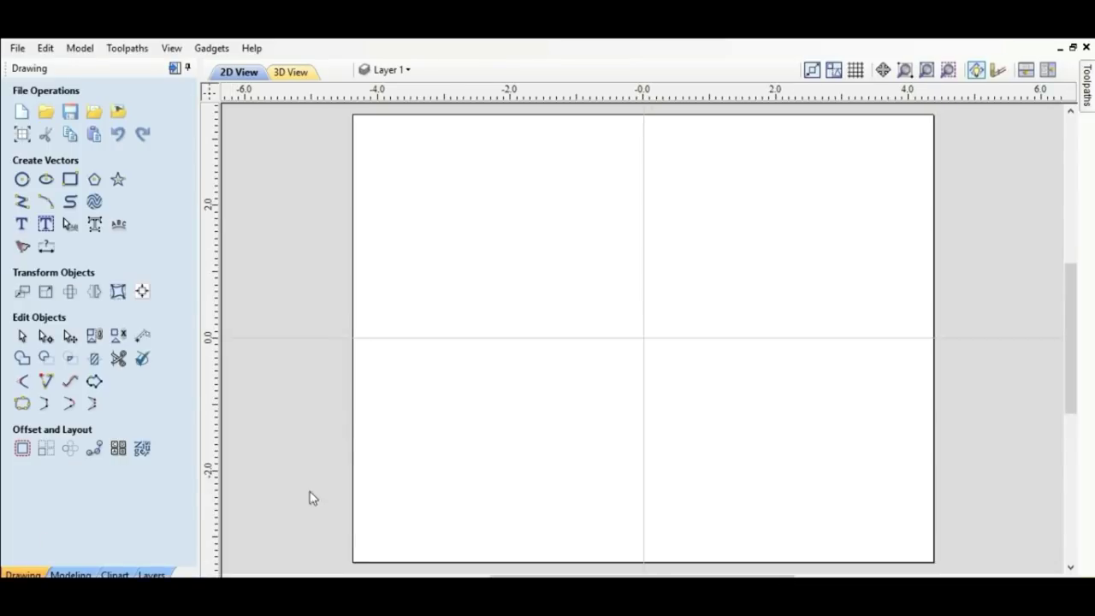
Step: Create a five-point star at the job origin with the Draw Star tool
{"action": "left_click", "coordinate": [118, 180]}
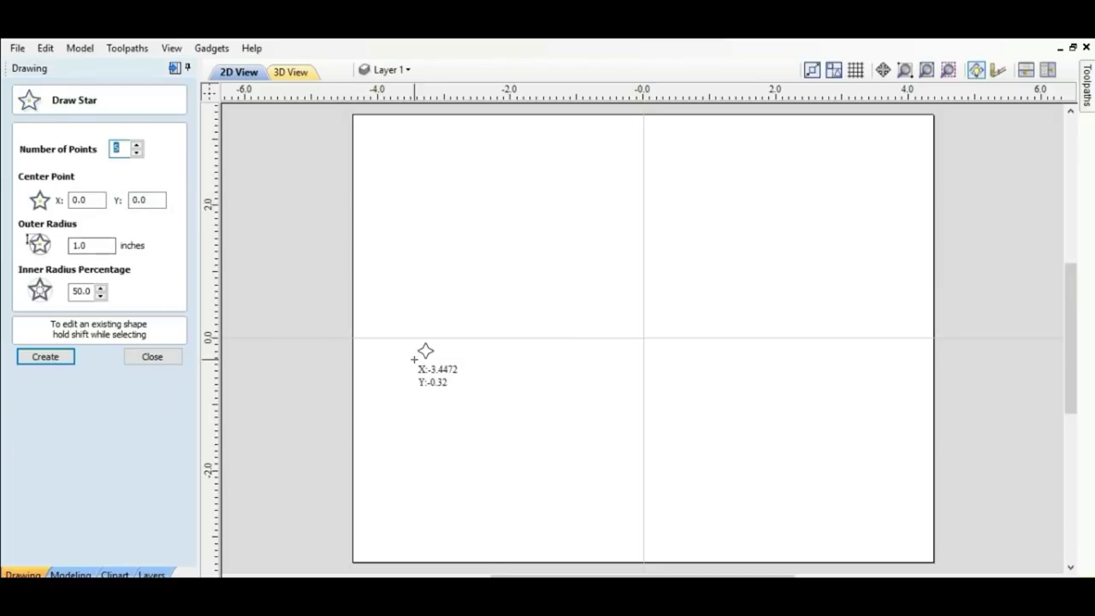
{"action": "left_click", "coordinate": [644, 340]}
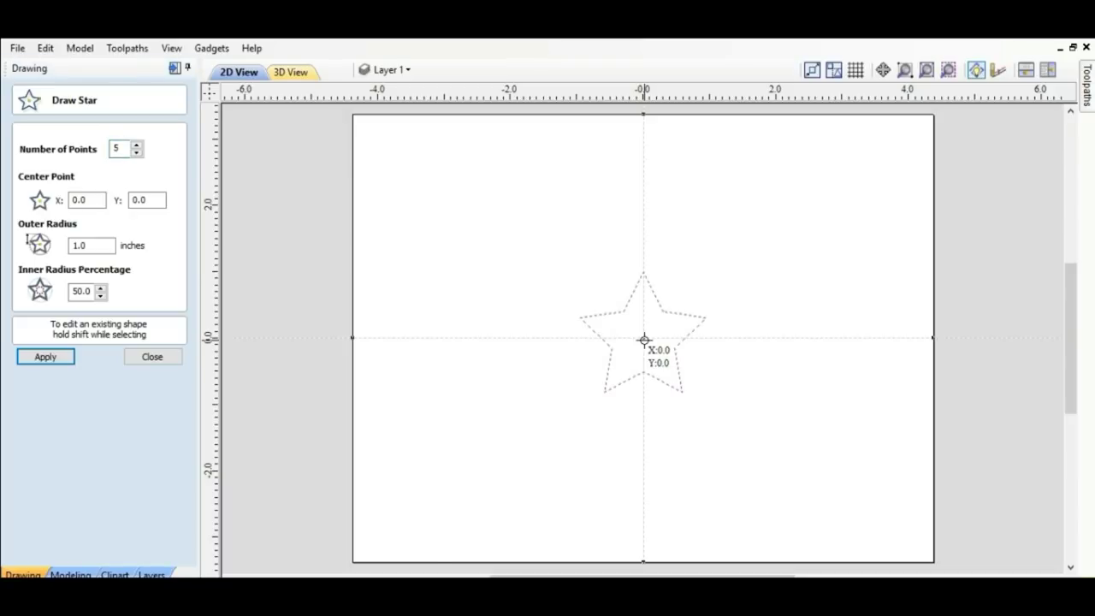
{"action": "left_click", "coordinate": [148, 358]}
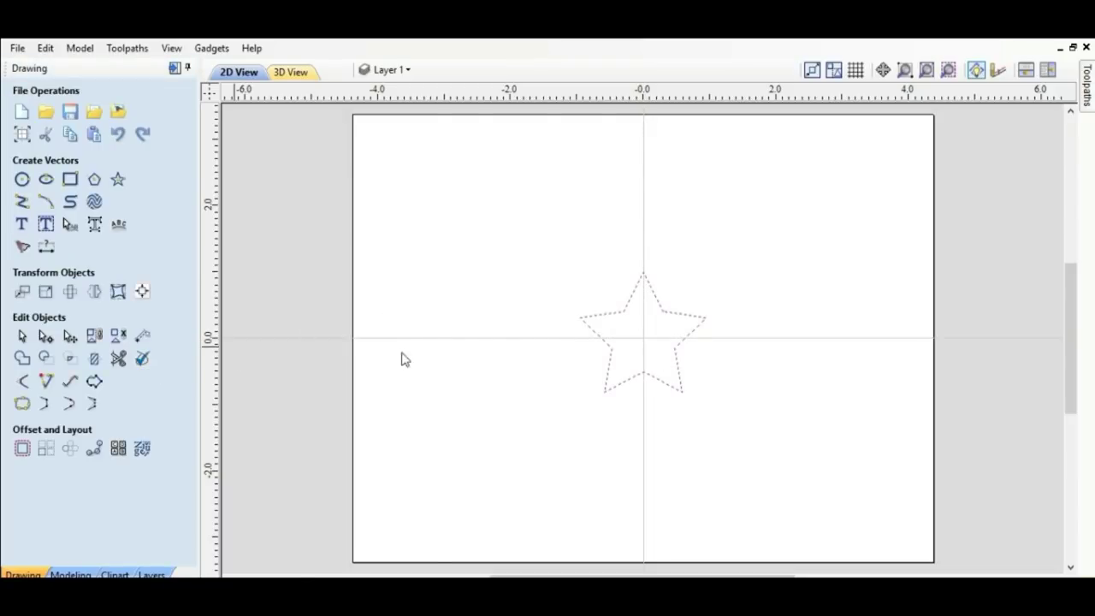
Step: Scale the star up from its corner until it nearly fills the job, then recentre it on the origin
{"action": "left_click", "coordinate": [692, 318]}
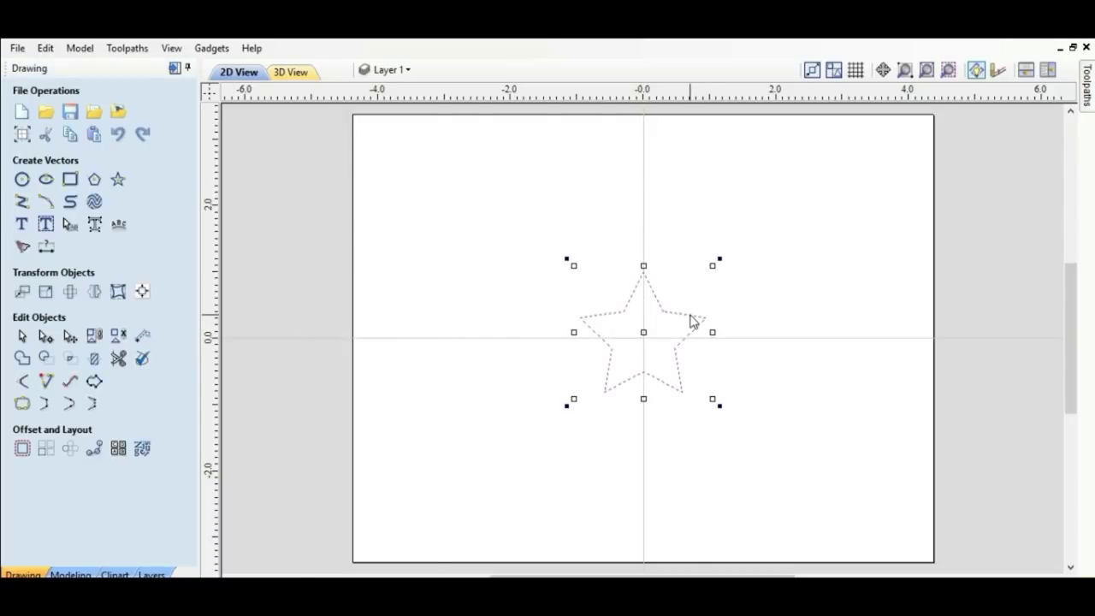
{"action": "left_click_drag", "start_coordinate": [712, 266], "coordinate": [970, 106]}
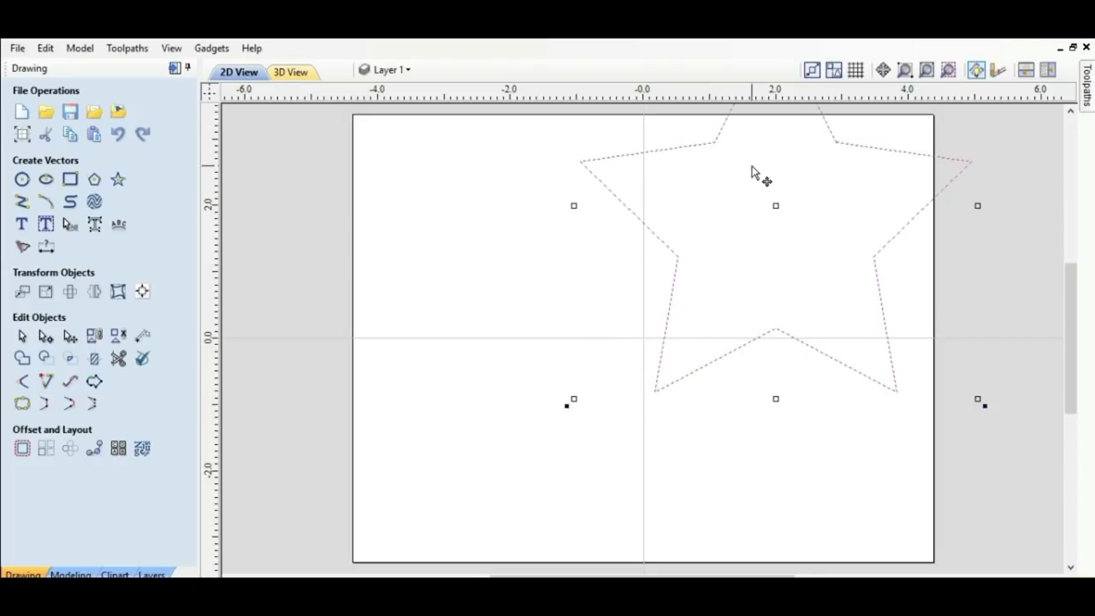
{"action": "left_click_drag", "start_coordinate": [775, 202], "coordinate": [643, 337]}
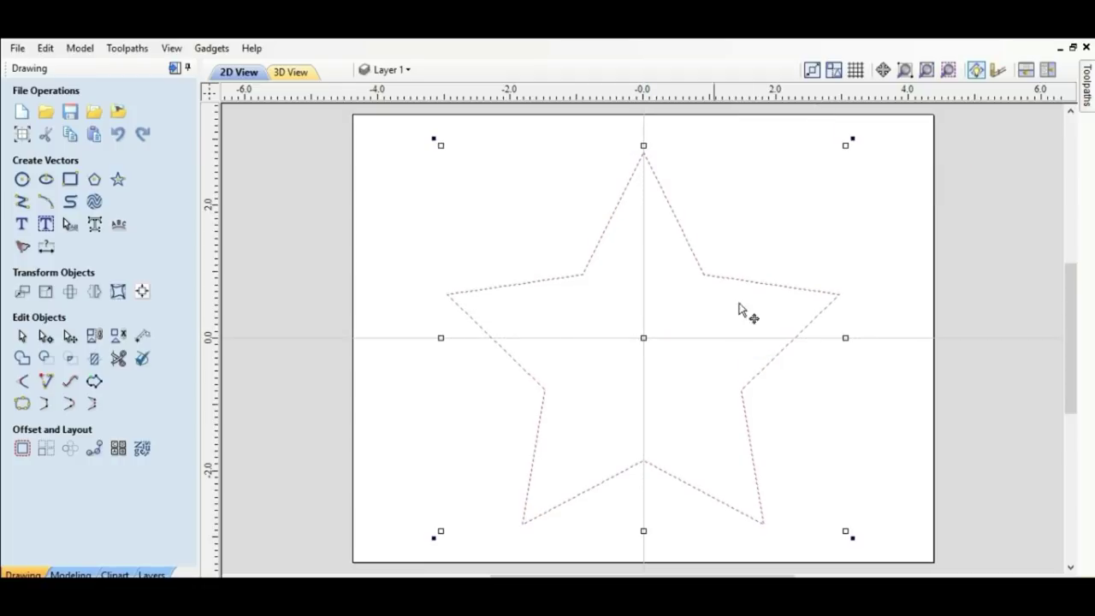
{"action": "left_click_drag", "start_coordinate": [847, 143], "coordinate": [881, 112]}
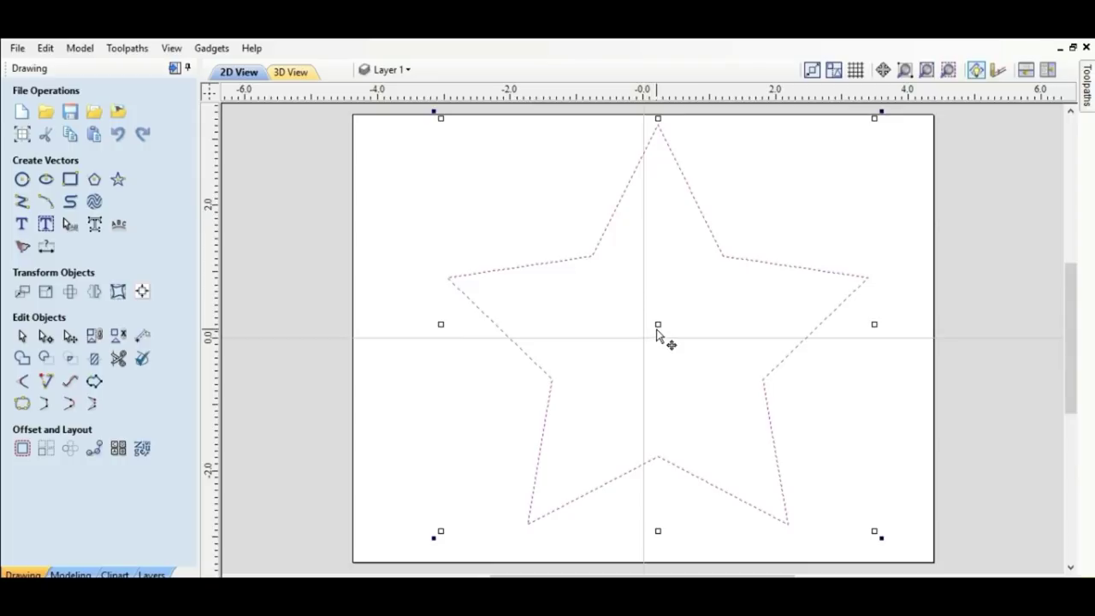
{"action": "left_click_drag", "start_coordinate": [655, 317], "coordinate": [643, 338]}
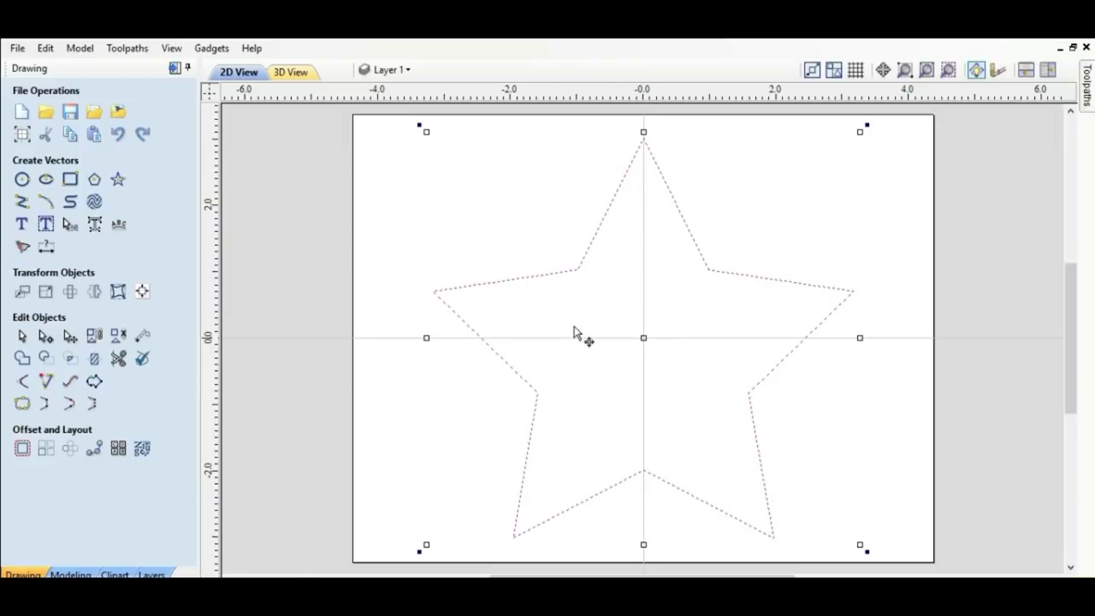
Step: Open the Modeling tools and tile the 2D star drawing beside the 3D view
{"action": "left_click", "coordinate": [72, 574]}
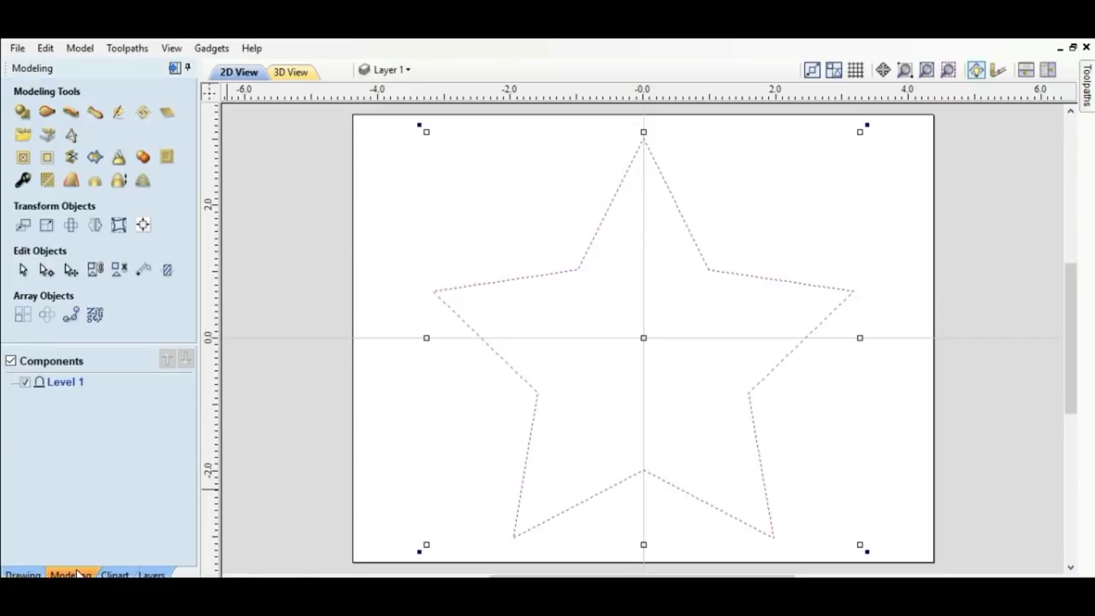
{"action": "left_click", "coordinate": [291, 72]}
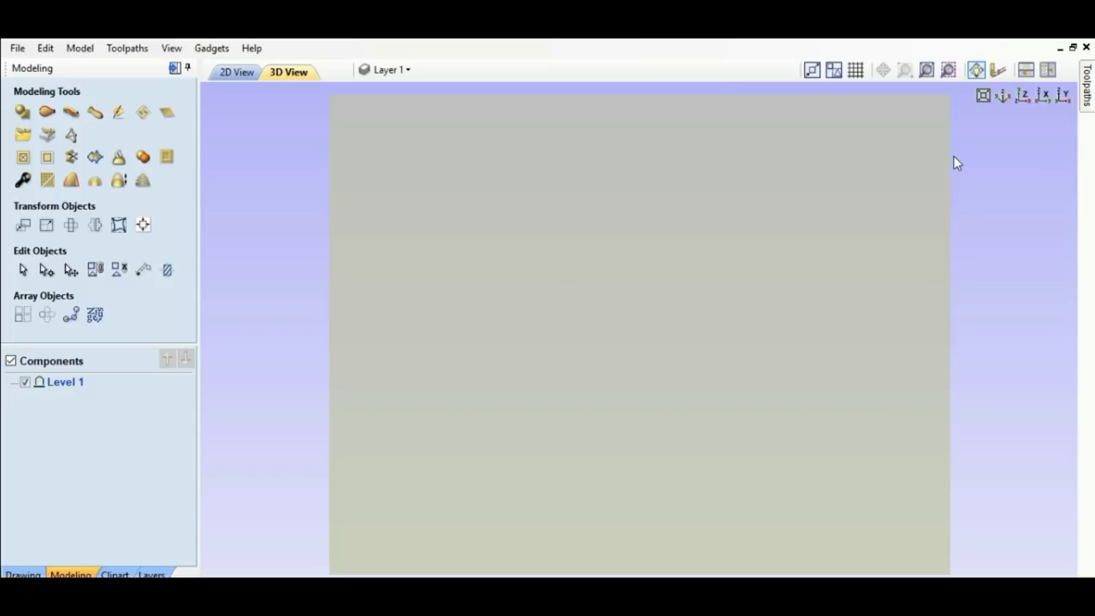
{"action": "left_click", "coordinate": [1024, 70]}
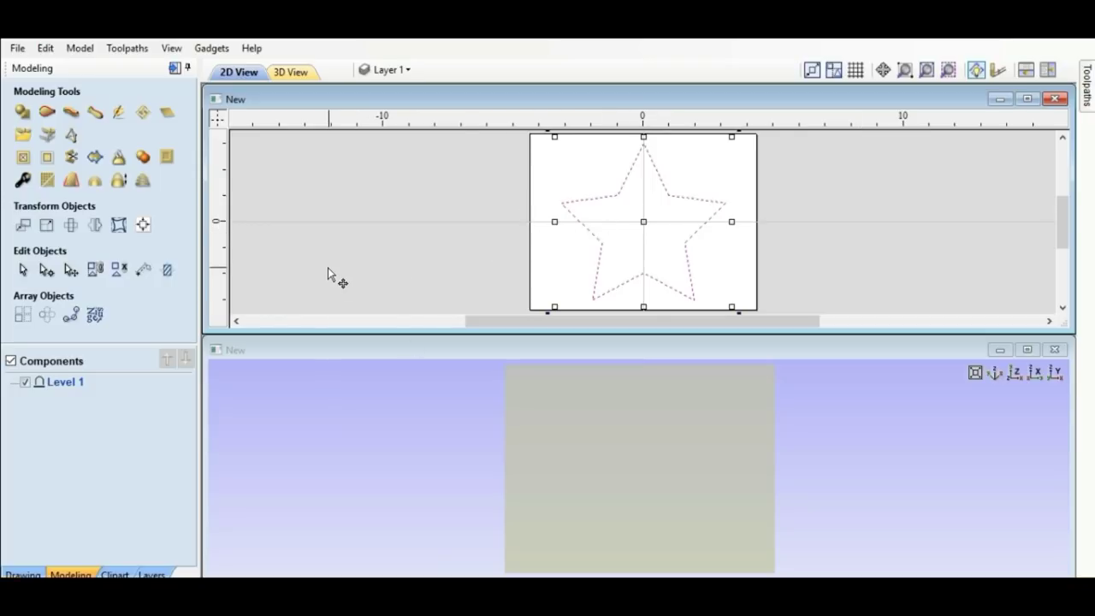
Step: Give the star a triangular 28.8° profile, inspect it in 3D, then try a rounded profile
{"action": "left_click", "coordinate": [23, 112]}
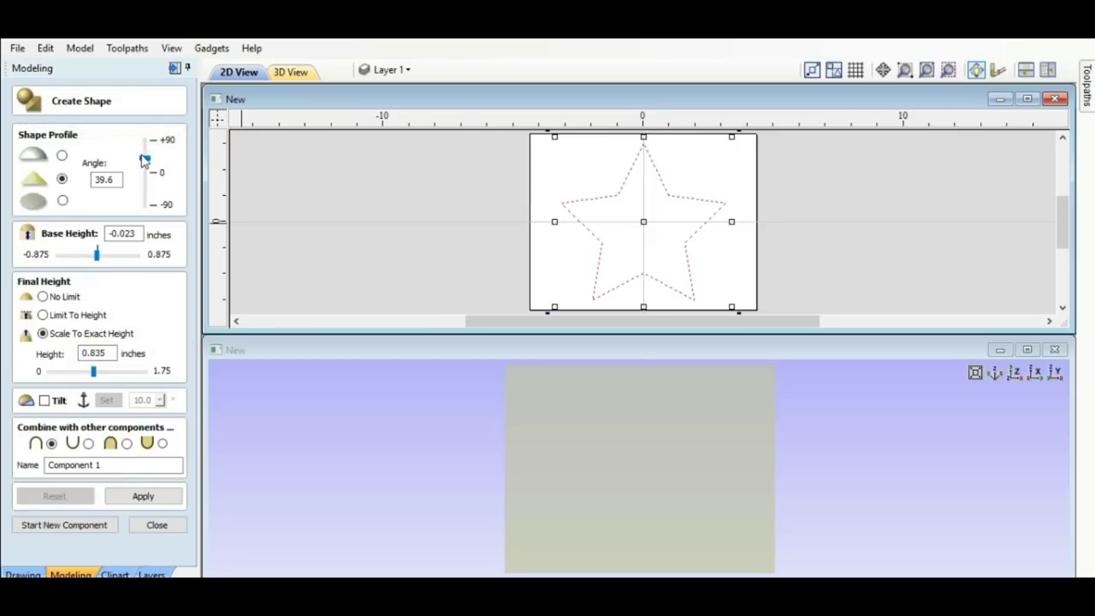
{"action": "left_click_drag", "start_coordinate": [147, 162], "coordinate": [150, 169]}
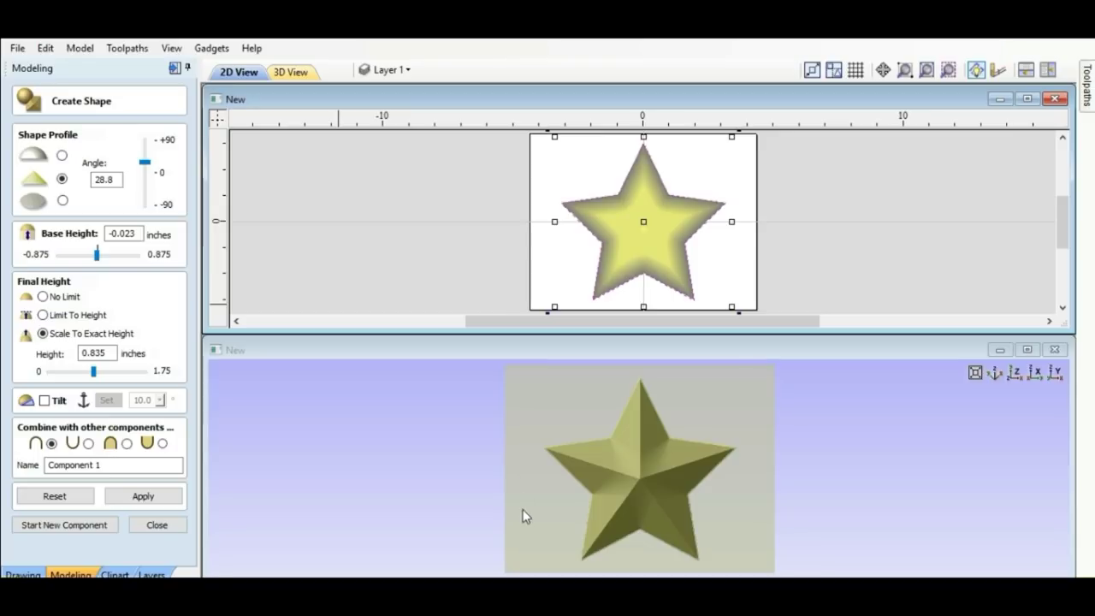
{"action": "left_click_drag", "start_coordinate": [520, 511], "coordinate": [689, 503]}
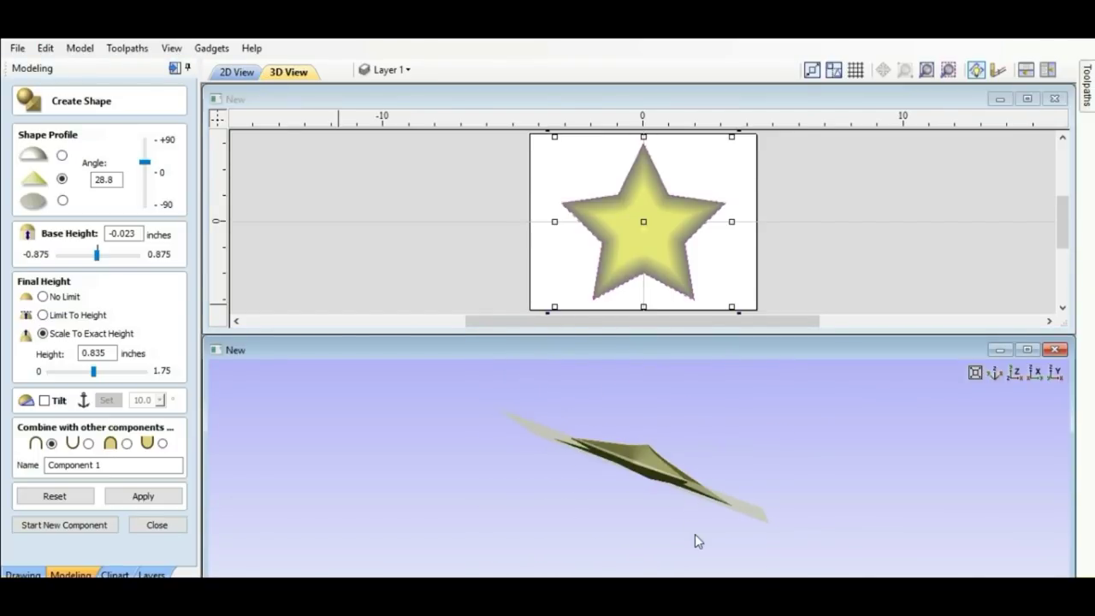
{"action": "left_click_drag", "start_coordinate": [521, 467], "coordinate": [552, 470]}
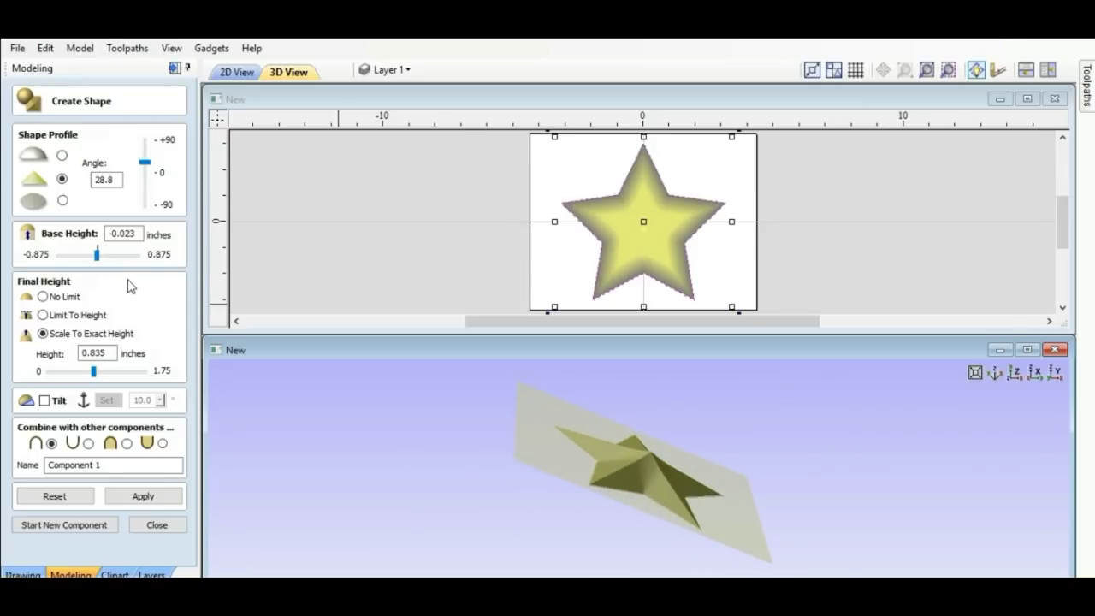
{"action": "left_click", "coordinate": [62, 157]}
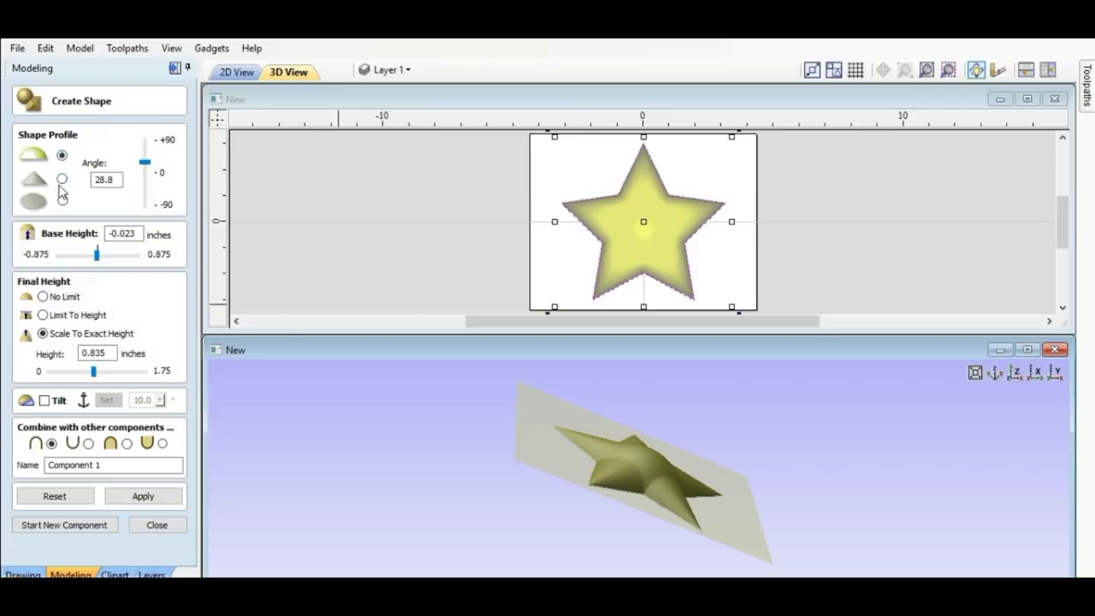
Step: Compare pointed and flat profiles, then settle on the triangular profile at a 23.4° angle
{"action": "left_click", "coordinate": [62, 179]}
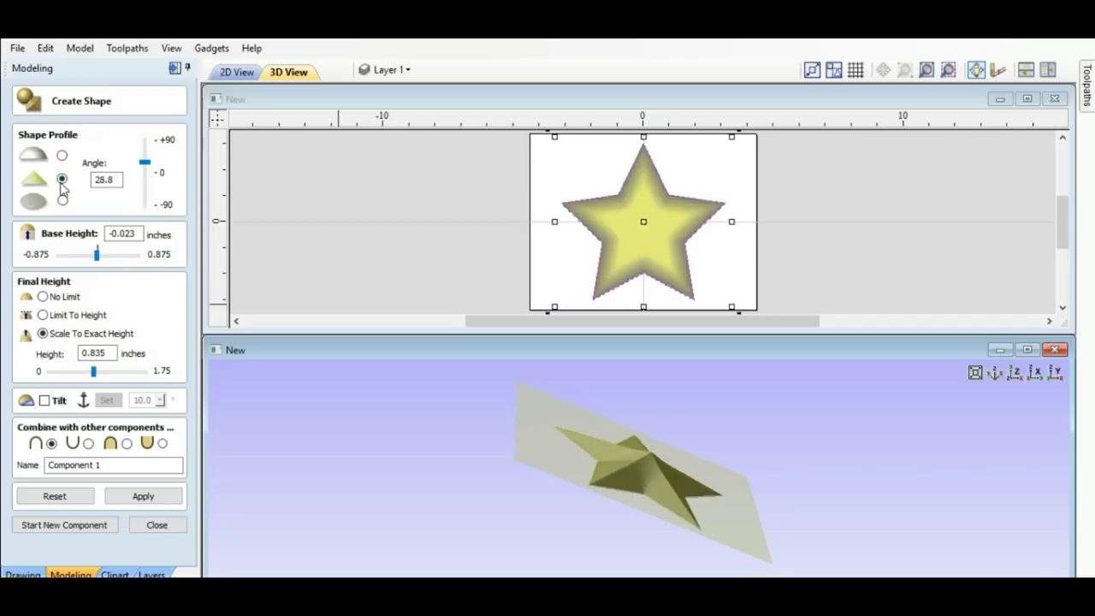
{"action": "left_click", "coordinate": [62, 202]}
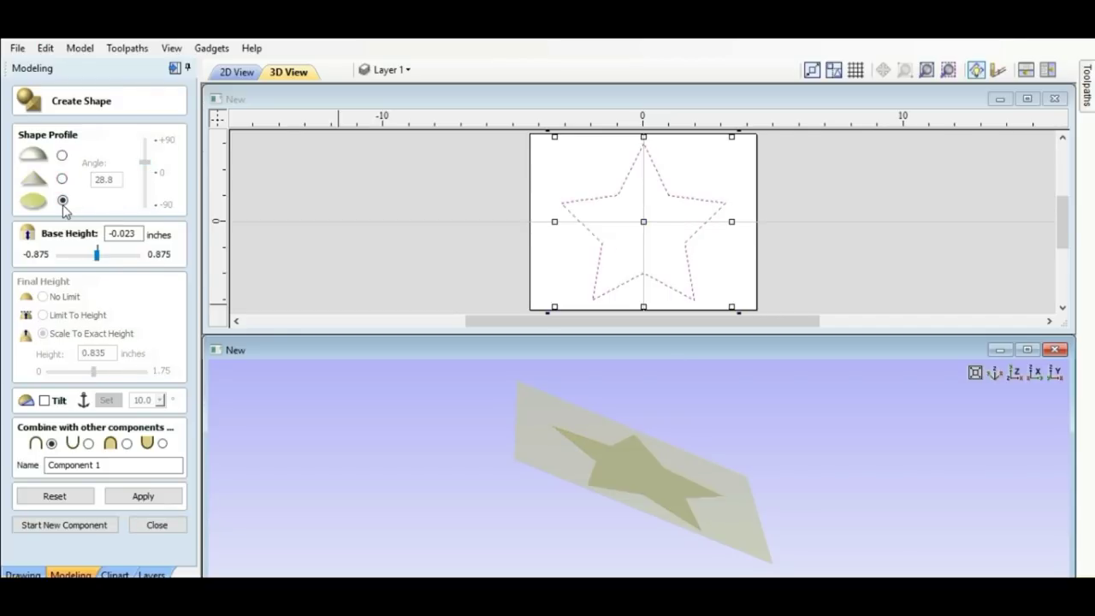
{"action": "left_click", "coordinate": [63, 180]}
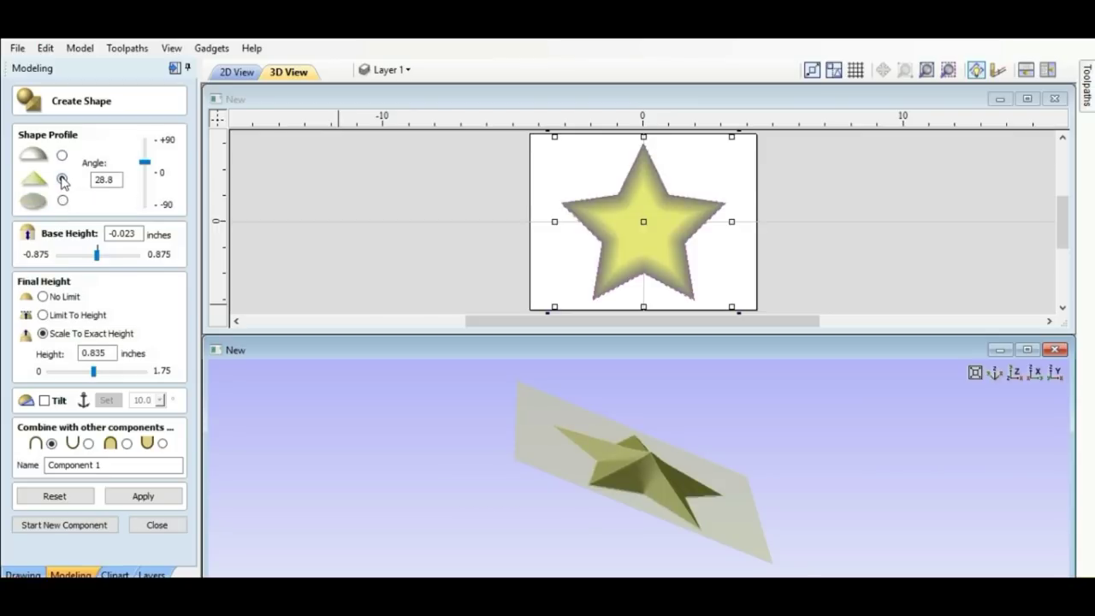
{"action": "left_click_drag", "start_coordinate": [145, 161], "coordinate": [147, 188]}
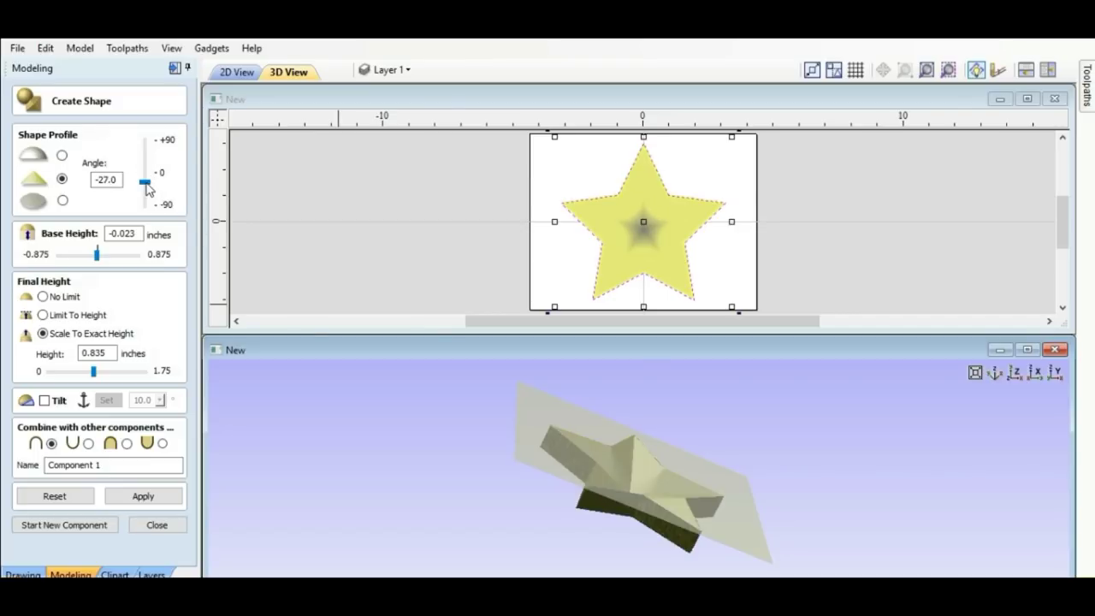
{"action": "left_click_drag", "start_coordinate": [148, 189], "coordinate": [147, 173]}
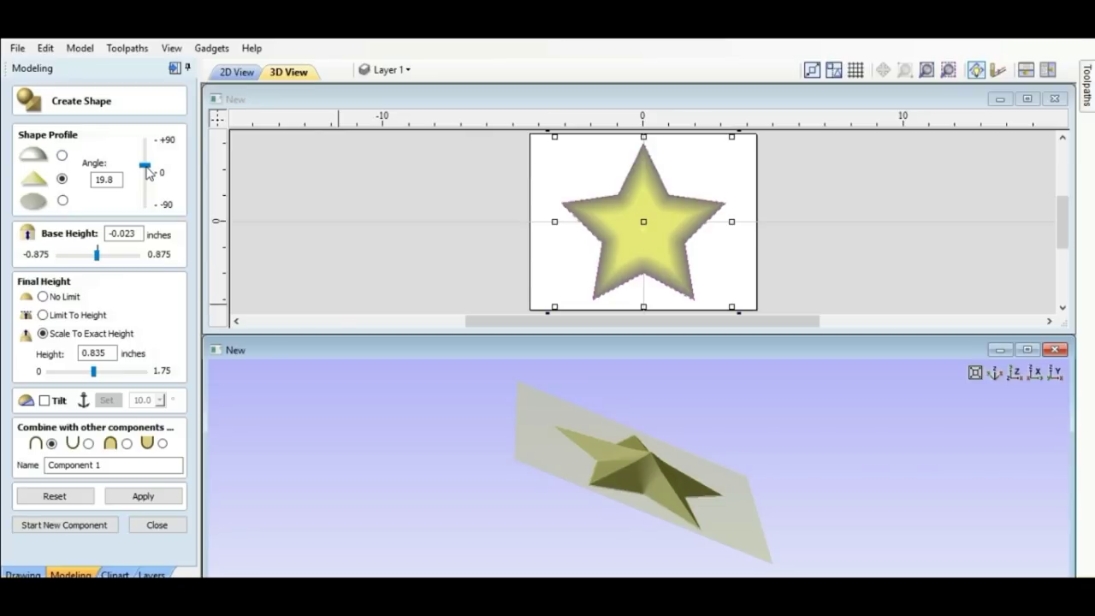
{"action": "scroll", "coordinate": [148, 166], "scroll_direction": "up", "scroll_amount": 2}
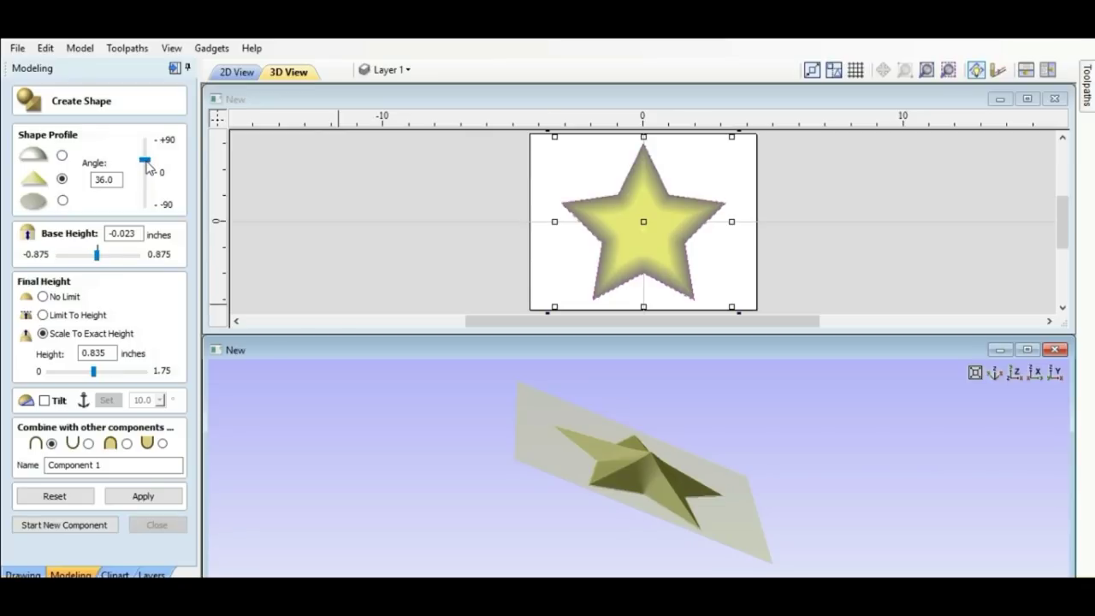
{"action": "scroll", "coordinate": [147, 167], "scroll_direction": "down", "scroll_amount": 2}
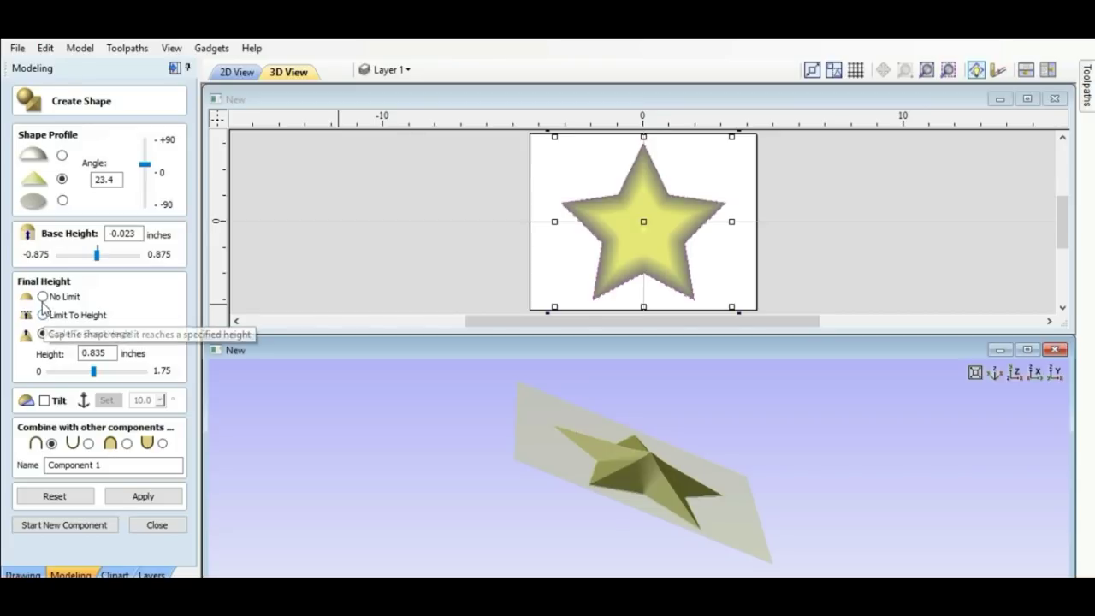
Step: Set Final Height to Scale To Exact Height at 0.835 in and apply the star shape
{"action": "left_click", "coordinate": [43, 298]}
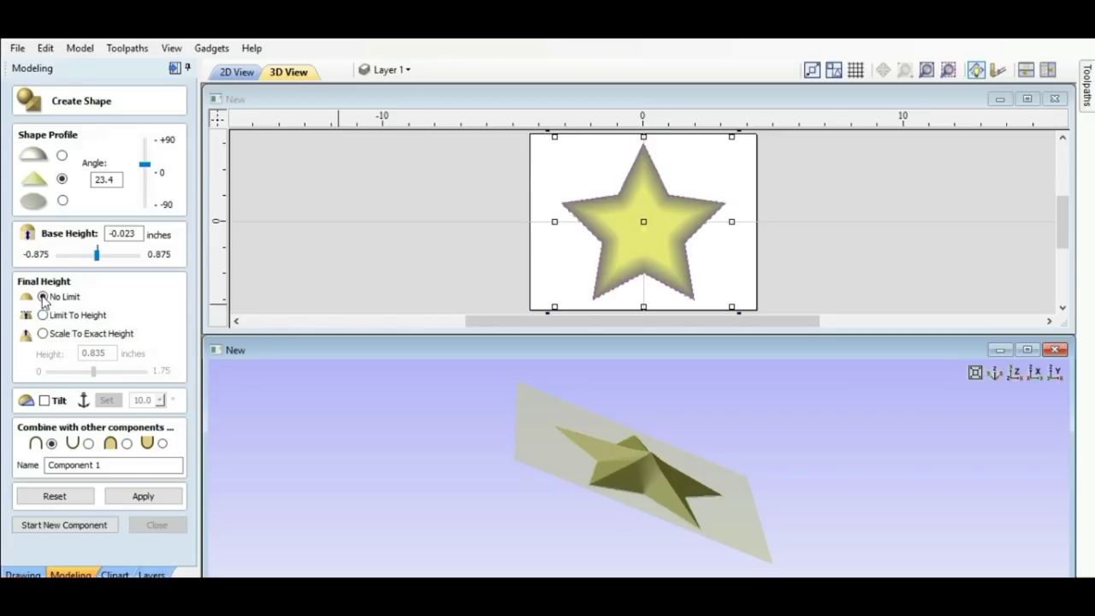
{"action": "left_click", "coordinate": [43, 316]}
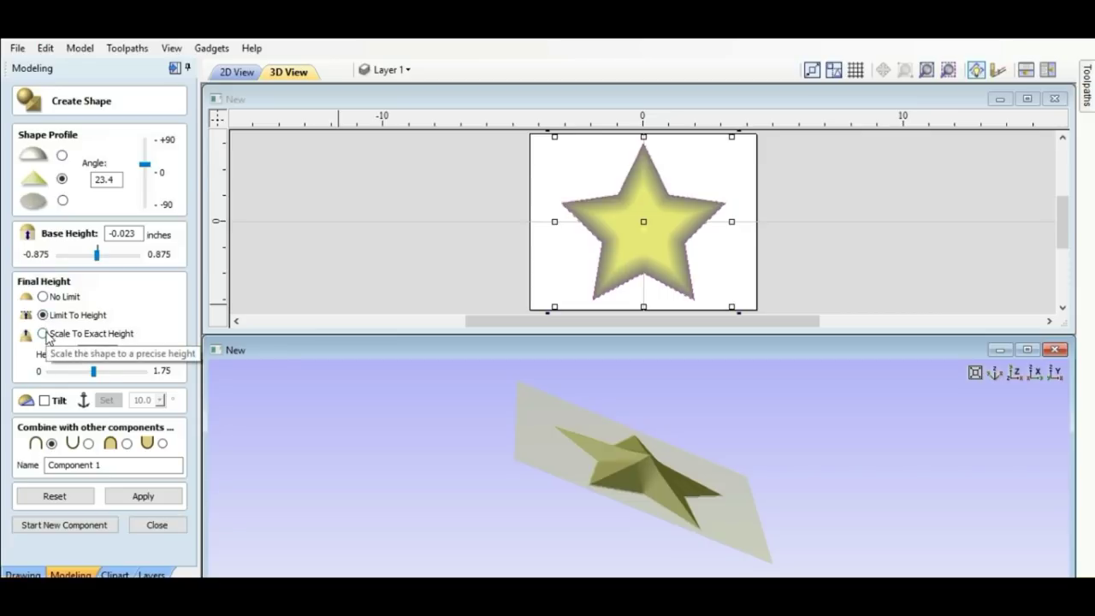
{"action": "left_click", "coordinate": [45, 334]}
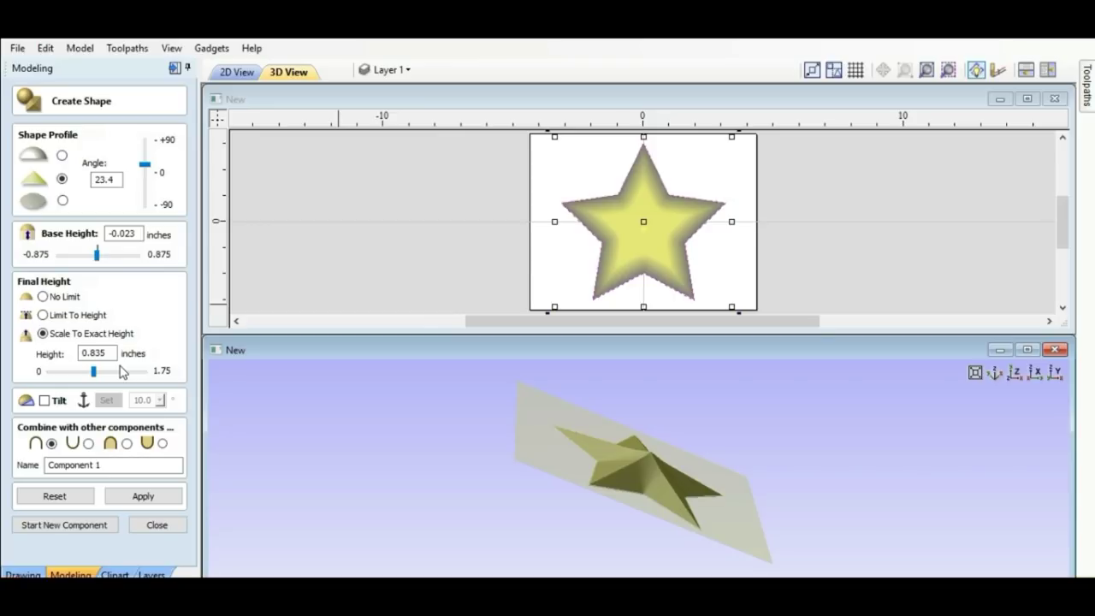
{"action": "left_click", "coordinate": [140, 496]}
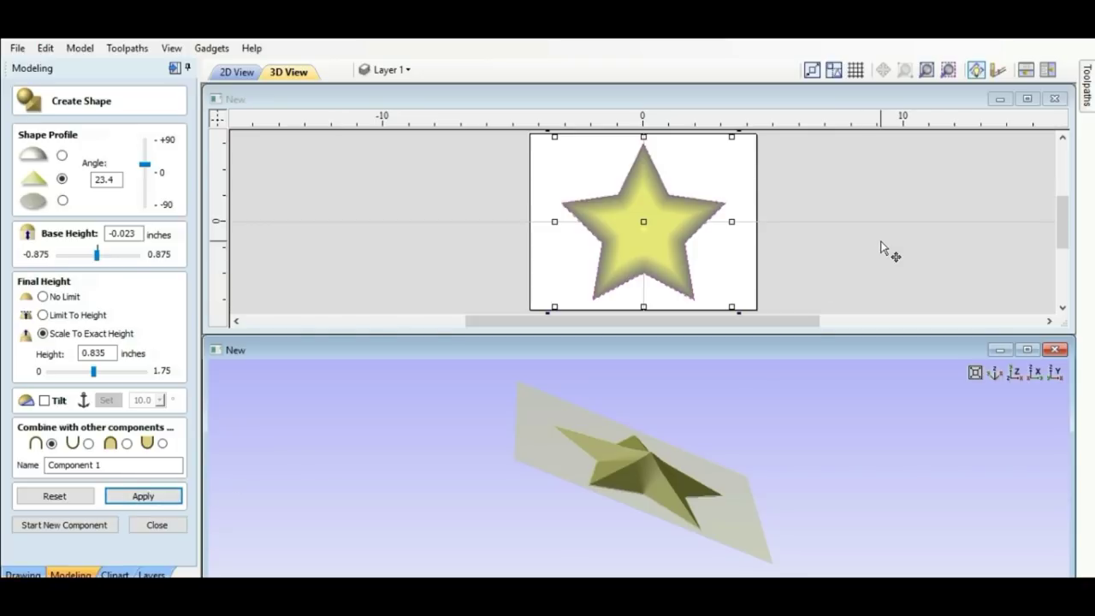
{"action": "mouse_move", "coordinate": [1089, 90]}
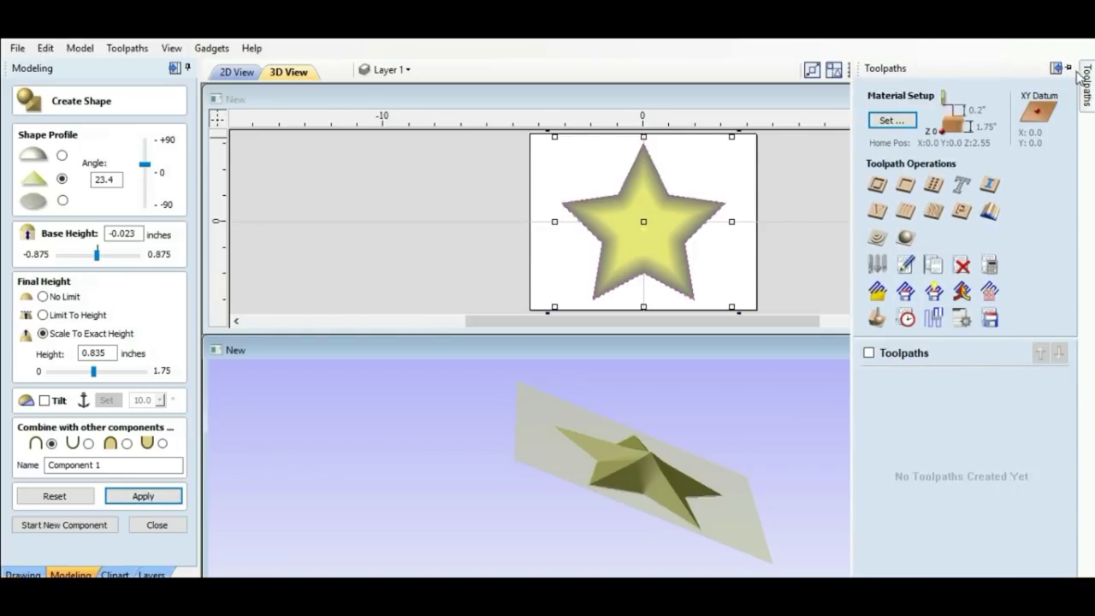
Step: Pin the Toolpaths panel and set Material Setup's model position to Gap Above Model 0.0
{"action": "left_click", "coordinate": [1068, 69]}
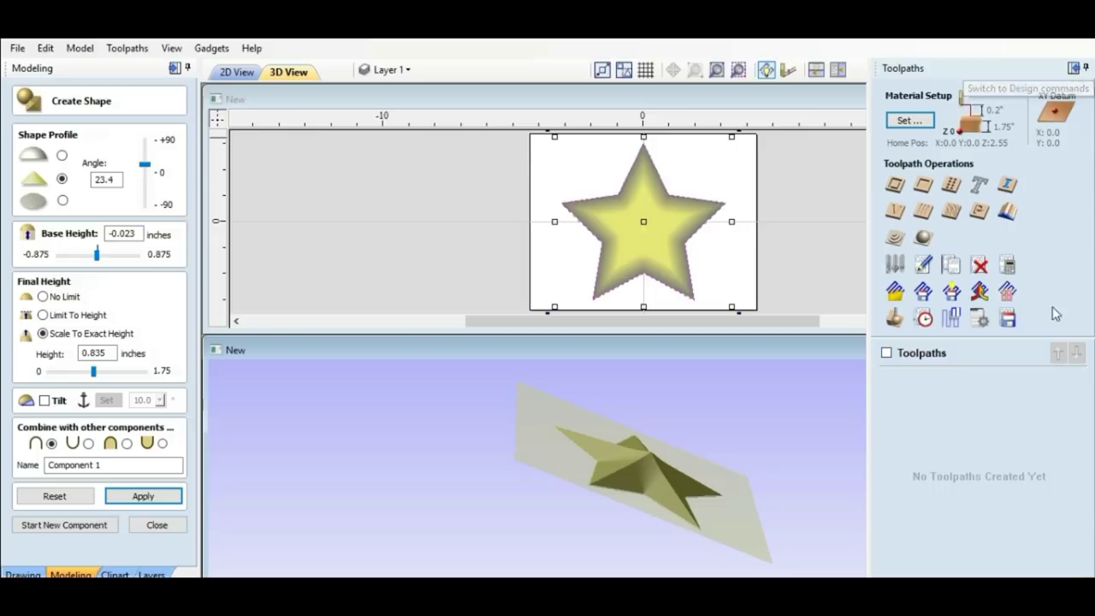
{"action": "left_click", "coordinate": [893, 243]}
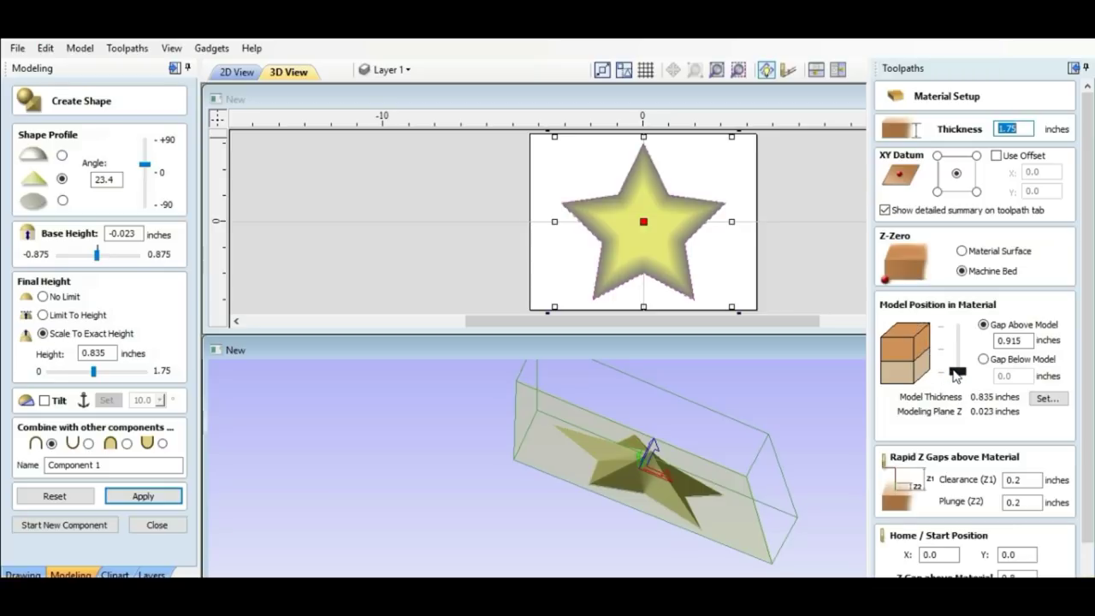
{"action": "left_click_drag", "start_coordinate": [957, 374], "coordinate": [962, 333]}
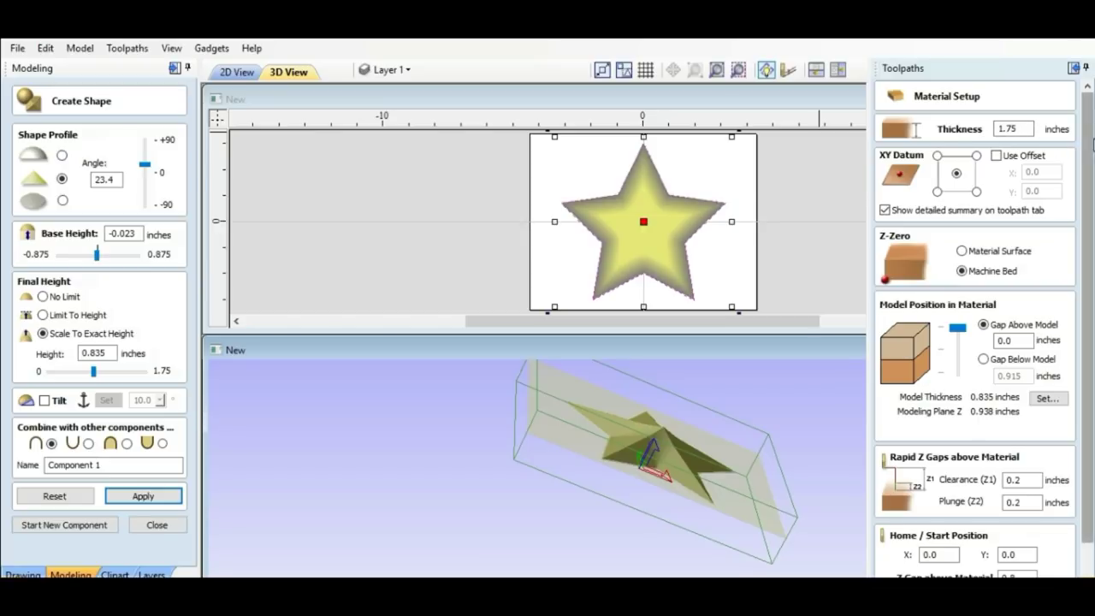
{"action": "scroll", "coordinate": [1092, 171], "scroll_direction": "down", "scroll_amount": 2}
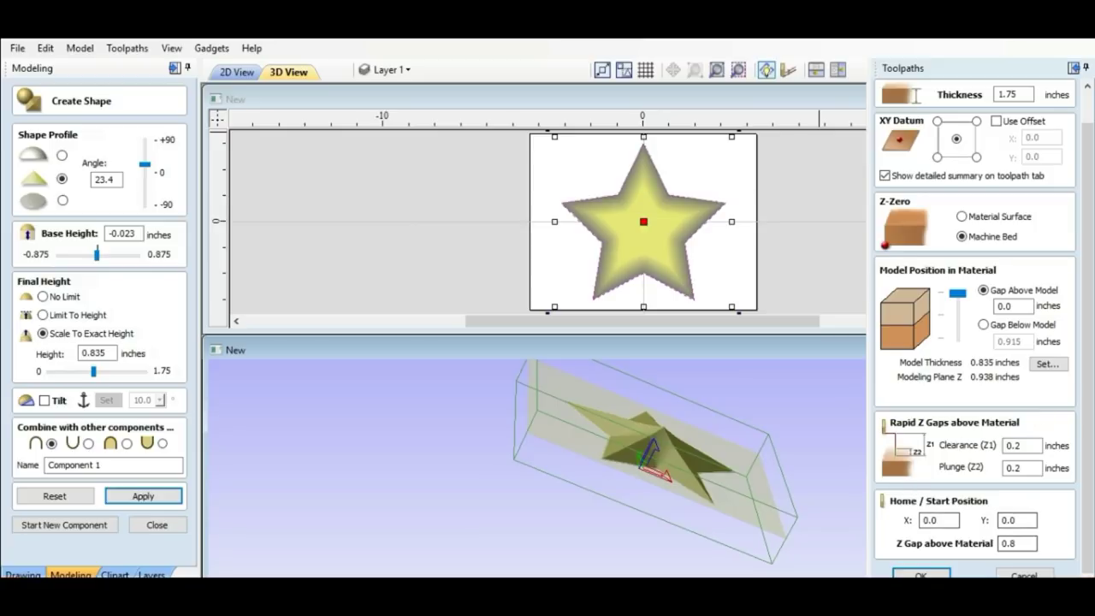
{"action": "left_click", "coordinate": [921, 572]}
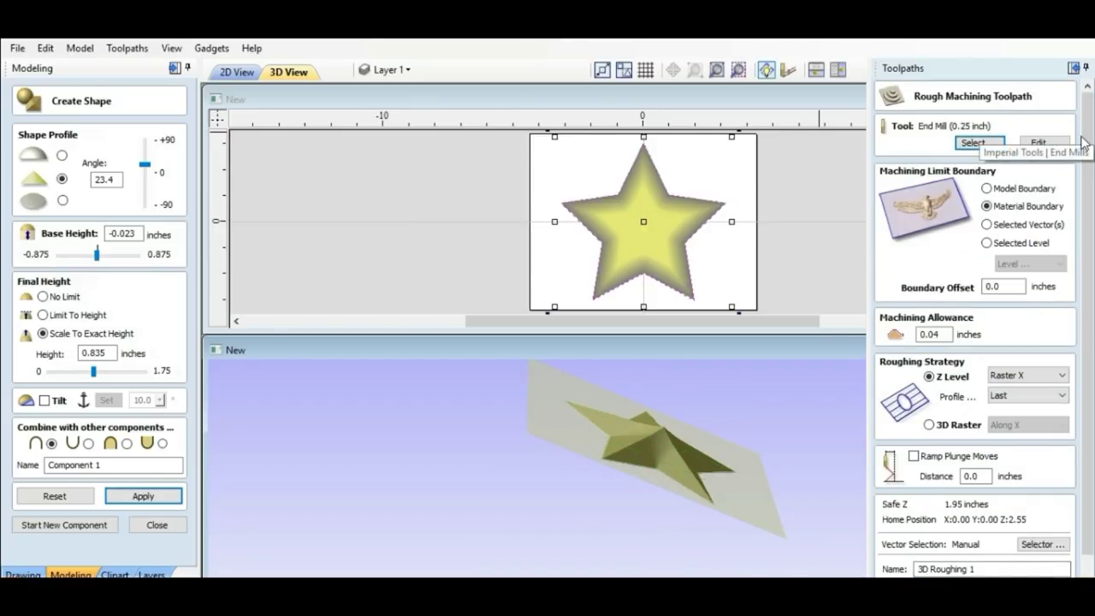
Step: Calculate 3D Roughing 1 with the 0.25 in end mill, limited to the Material Boundary
{"action": "left_click", "coordinate": [987, 189]}
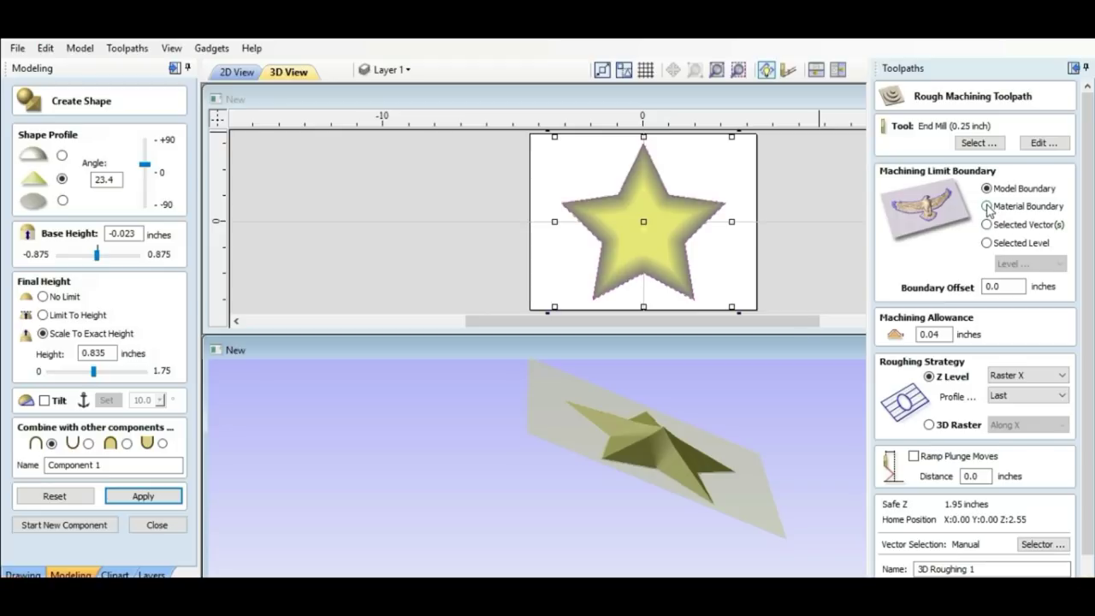
{"action": "left_click", "coordinate": [988, 206]}
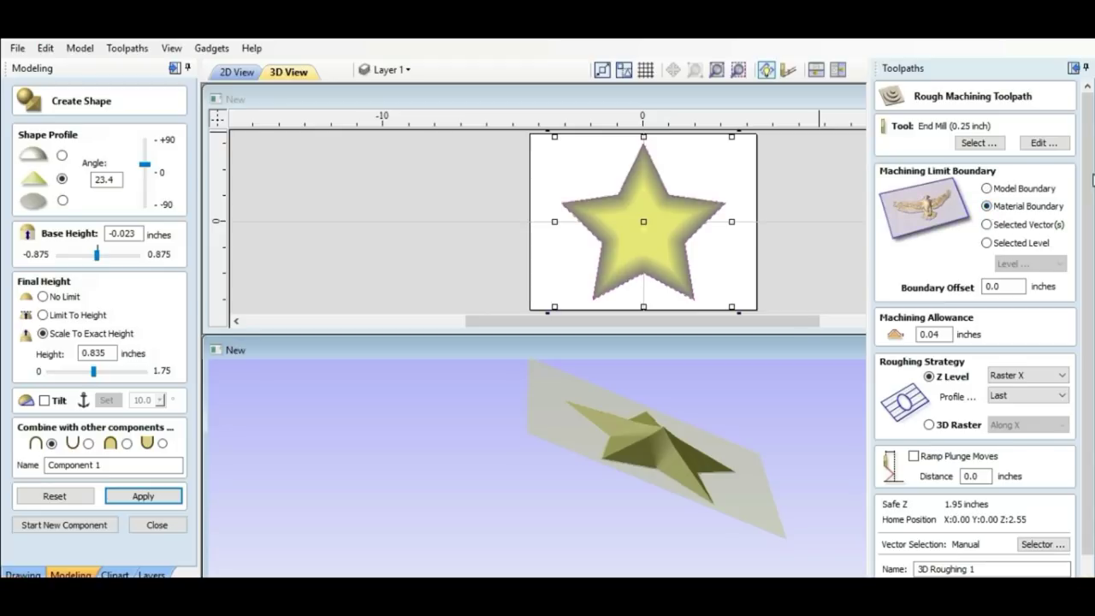
{"action": "left_click_drag", "start_coordinate": [1093, 178], "coordinate": [1093, 261]}
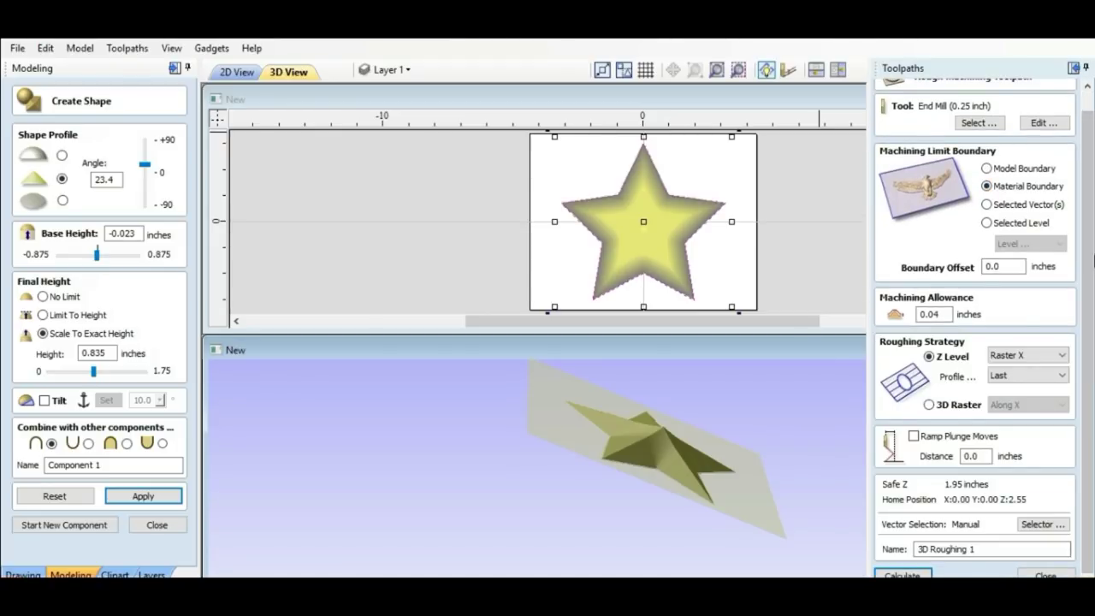
{"action": "left_click", "coordinate": [903, 575]}
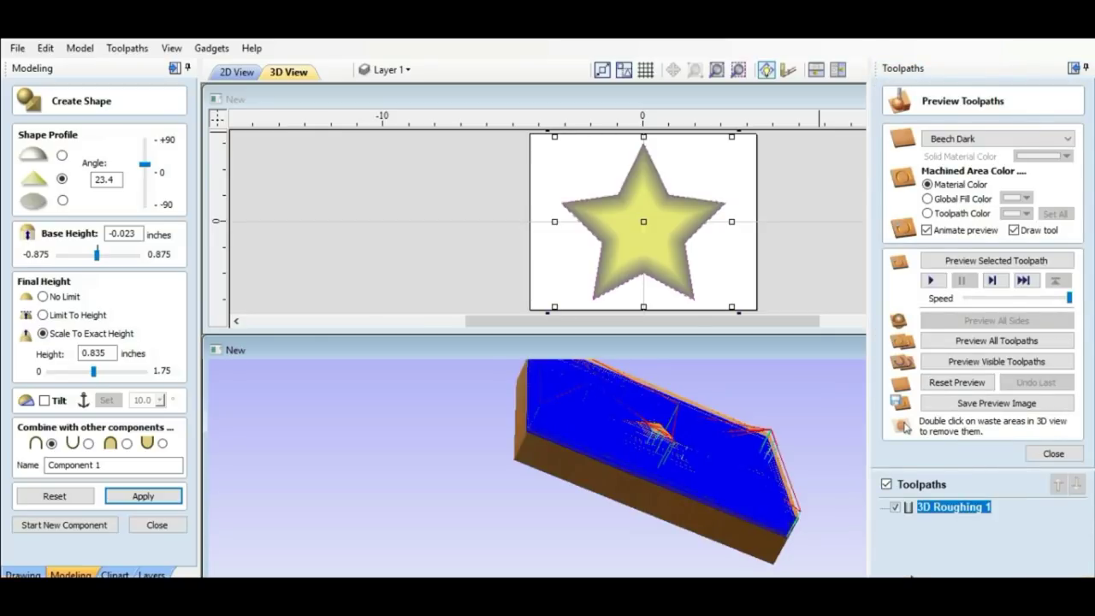
Step: Preview 3D Roughing 1 carving the wood block in an enlarged 3D view, then re-pin Toolpaths
{"action": "left_click", "coordinate": [960, 363]}
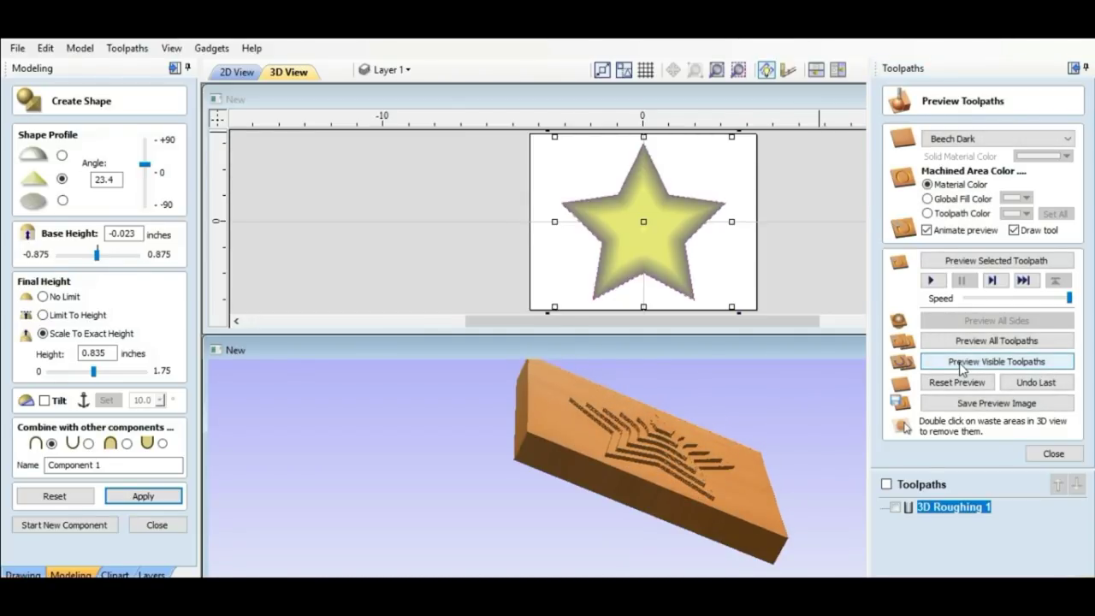
{"action": "left_click", "coordinate": [1085, 66]}
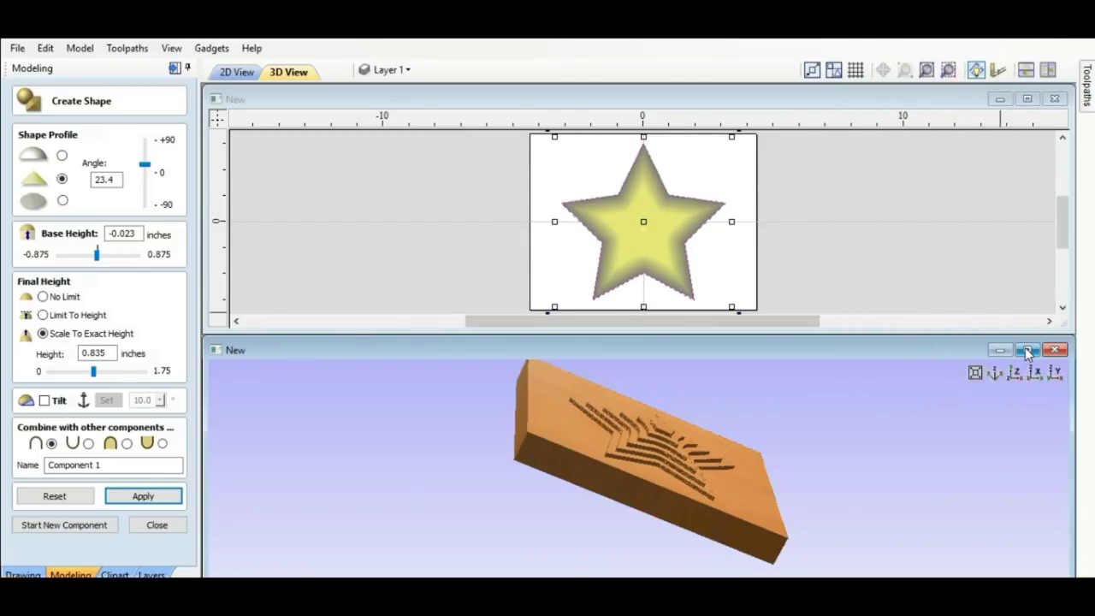
{"action": "left_click", "coordinate": [1026, 350]}
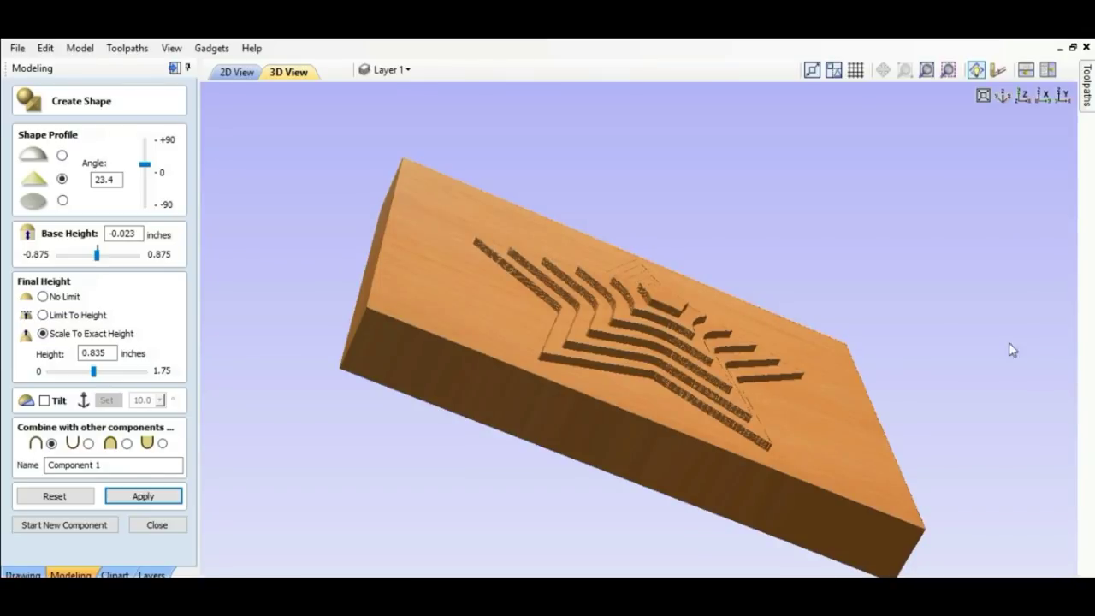
{"action": "mouse_move", "coordinate": [1086, 96]}
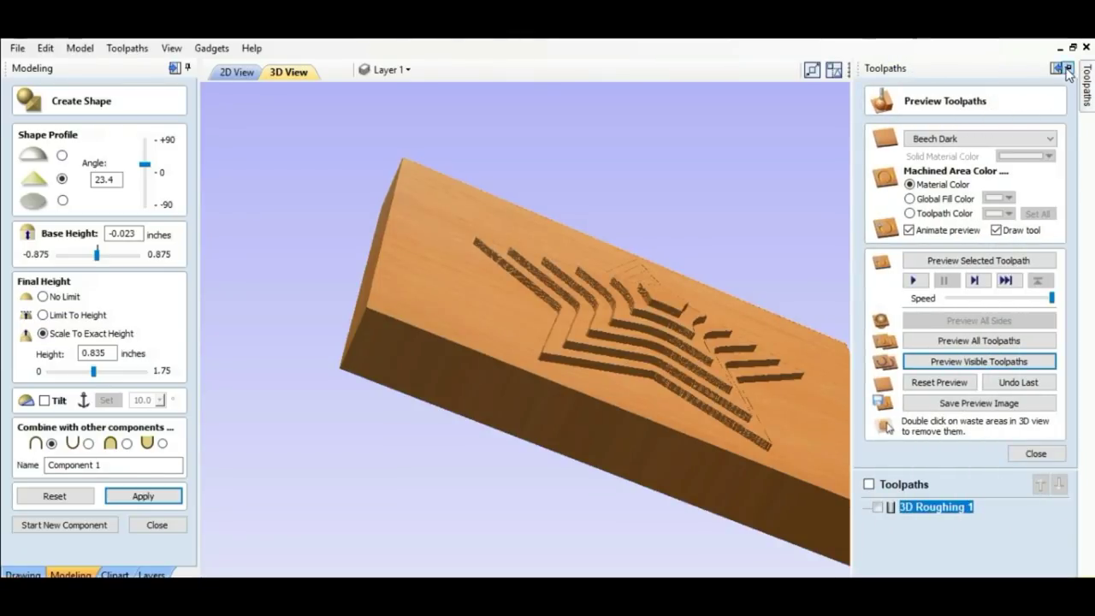
{"action": "left_click", "coordinate": [1067, 70]}
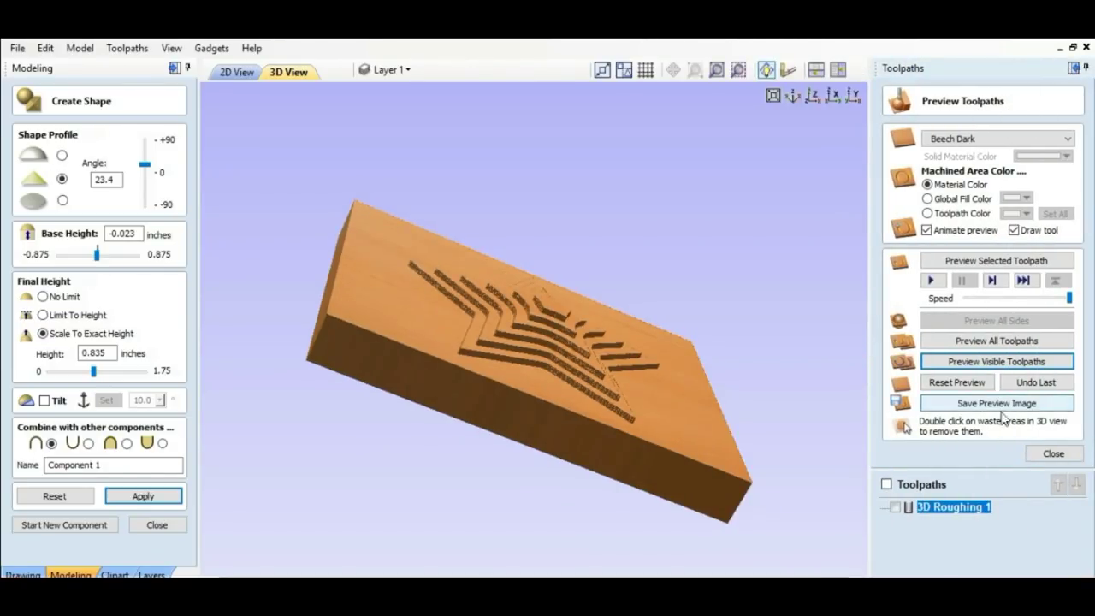
{"action": "left_click", "coordinate": [1048, 454]}
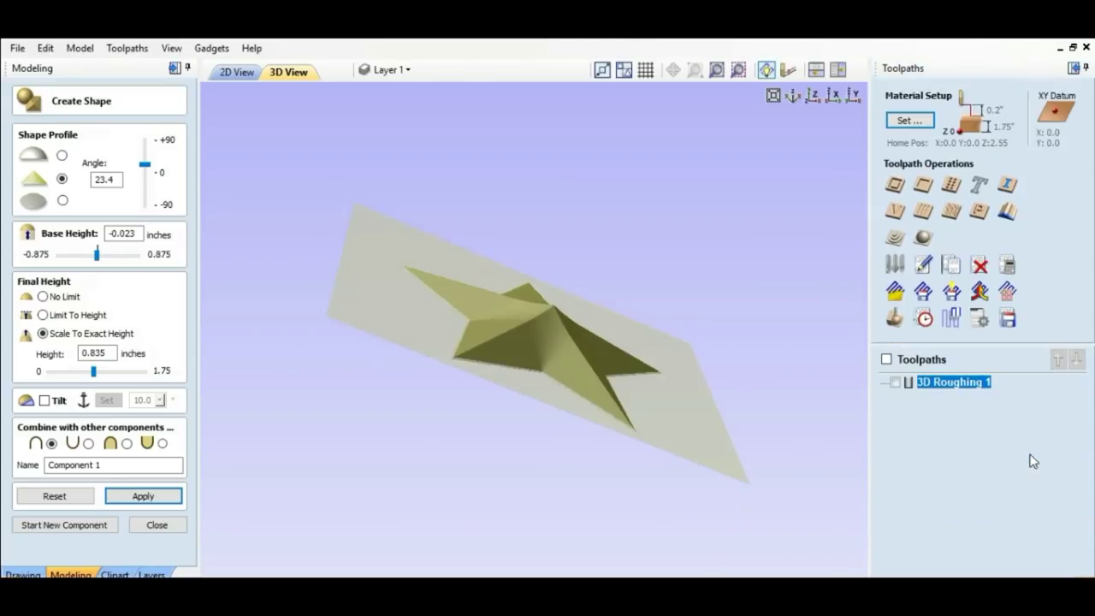
Step: Calculate a 3D Finish 1 toolpath with a 0.25 in ball nose and Offset strategy
{"action": "left_click", "coordinate": [925, 239]}
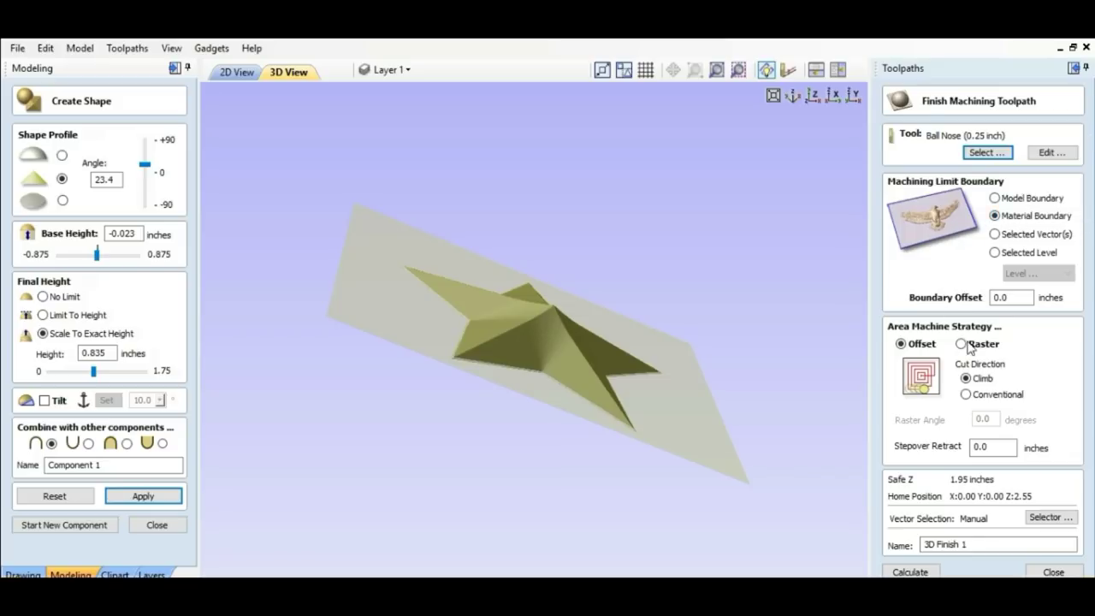
{"action": "left_click", "coordinate": [917, 571]}
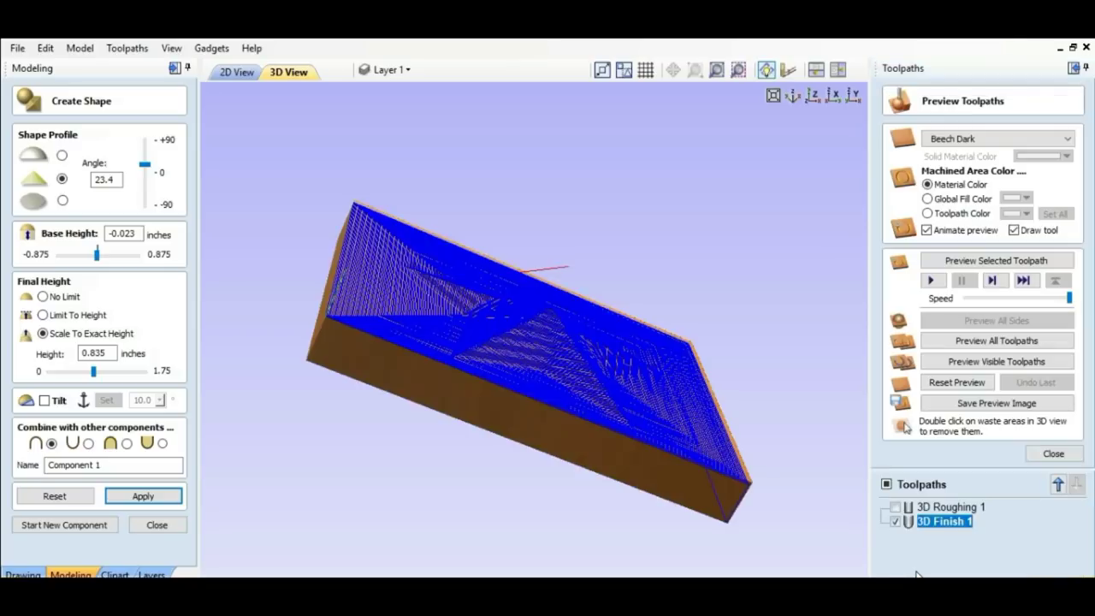
{"action": "left_click", "coordinate": [156, 524]}
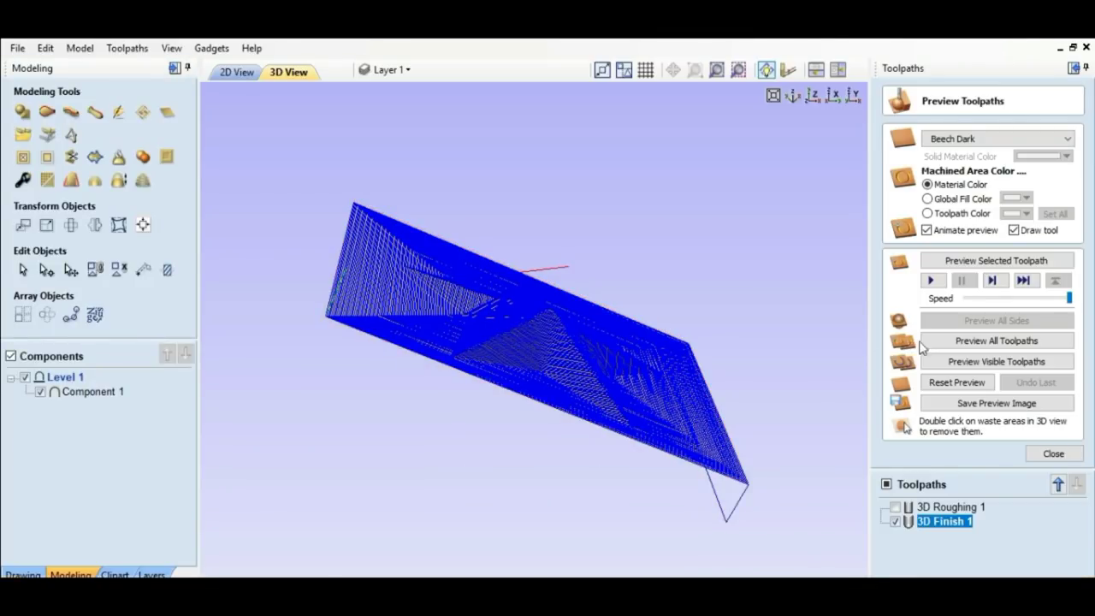
Step: Simulate the finishing cut, then reset to an uncut block and preview all toolpaths from top-down
{"action": "left_click", "coordinate": [962, 363]}
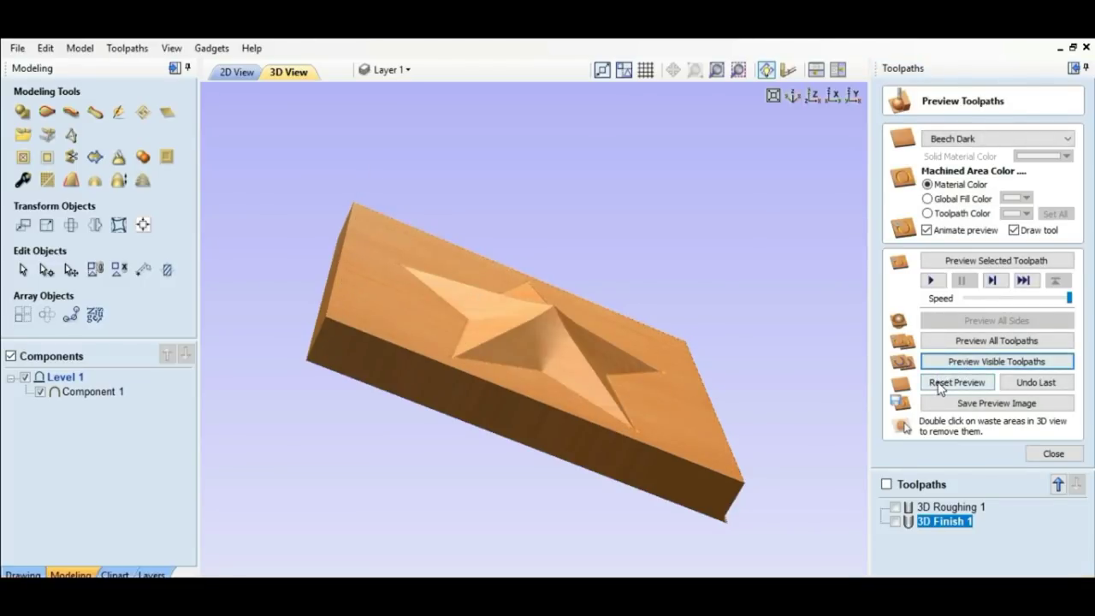
{"action": "left_click", "coordinate": [940, 388]}
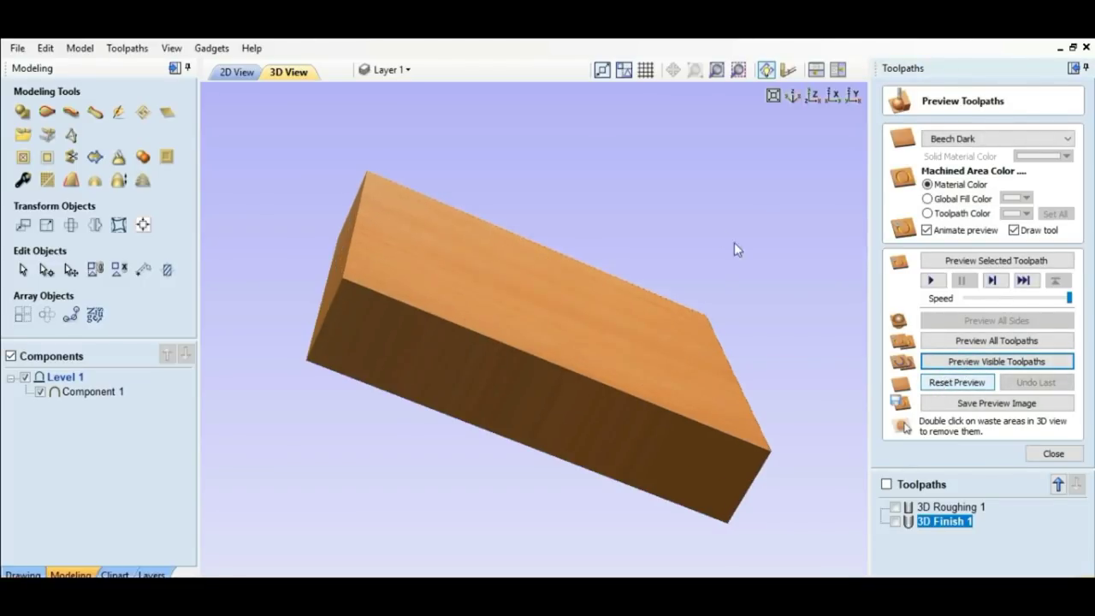
{"action": "left_click_drag", "start_coordinate": [634, 189], "coordinate": [584, 355]}
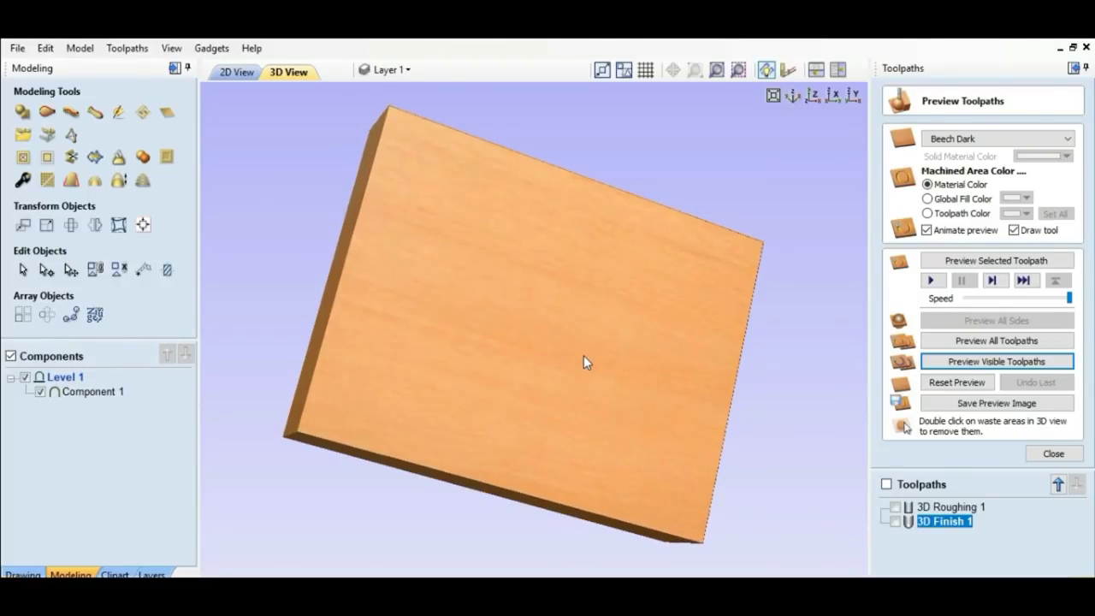
{"action": "left_click", "coordinate": [969, 342]}
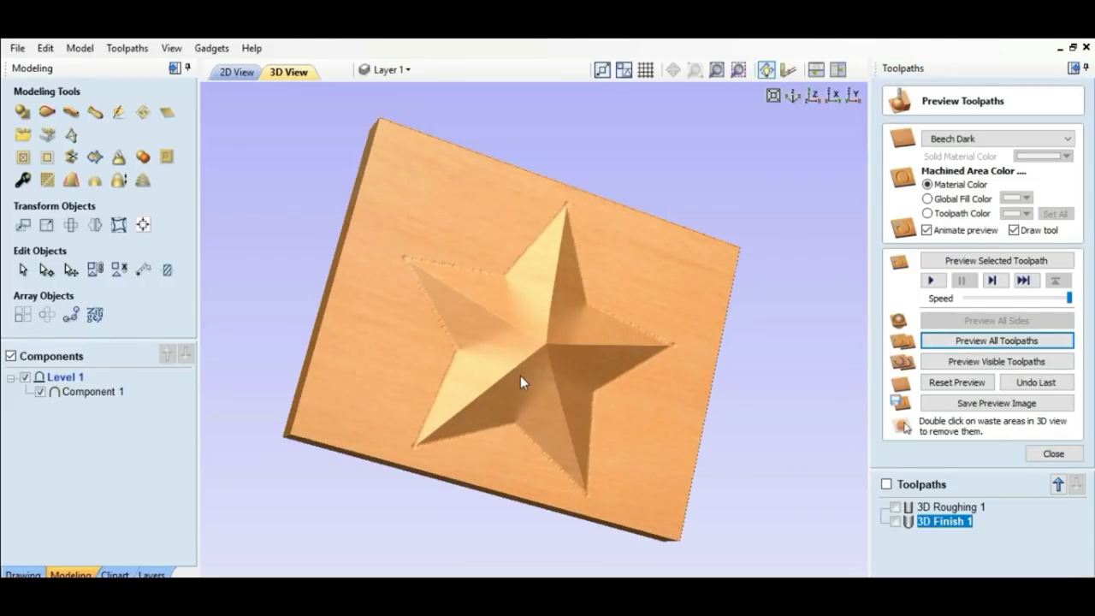
{"action": "left_click", "coordinate": [1031, 459]}
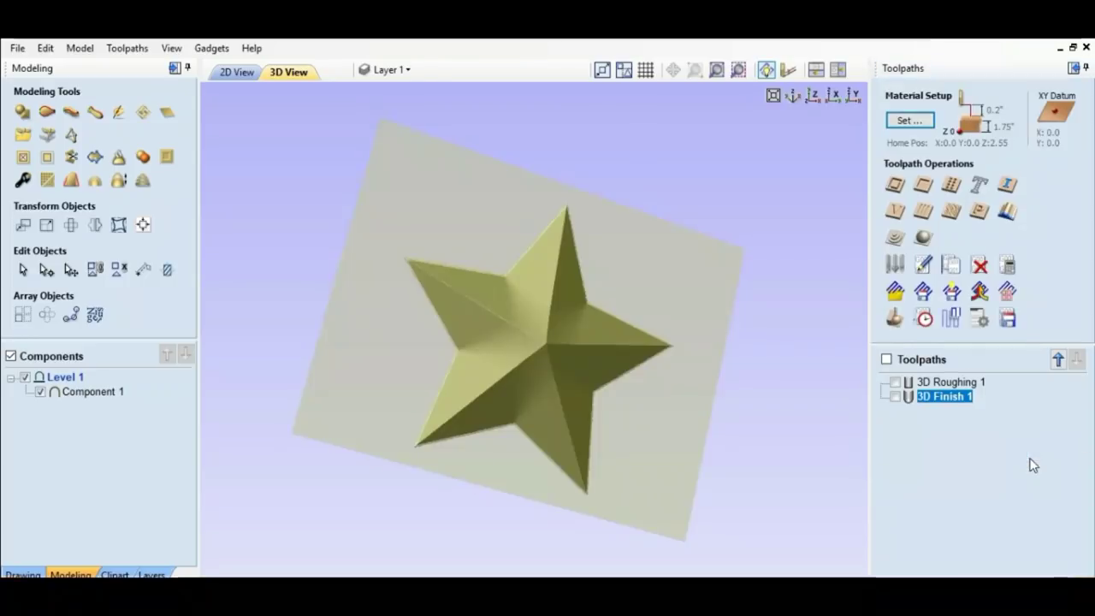
Step: Create 3D Finish 2 using the 0.125 inch Ball Nose tool and calculate it
{"action": "left_click", "coordinate": [924, 240]}
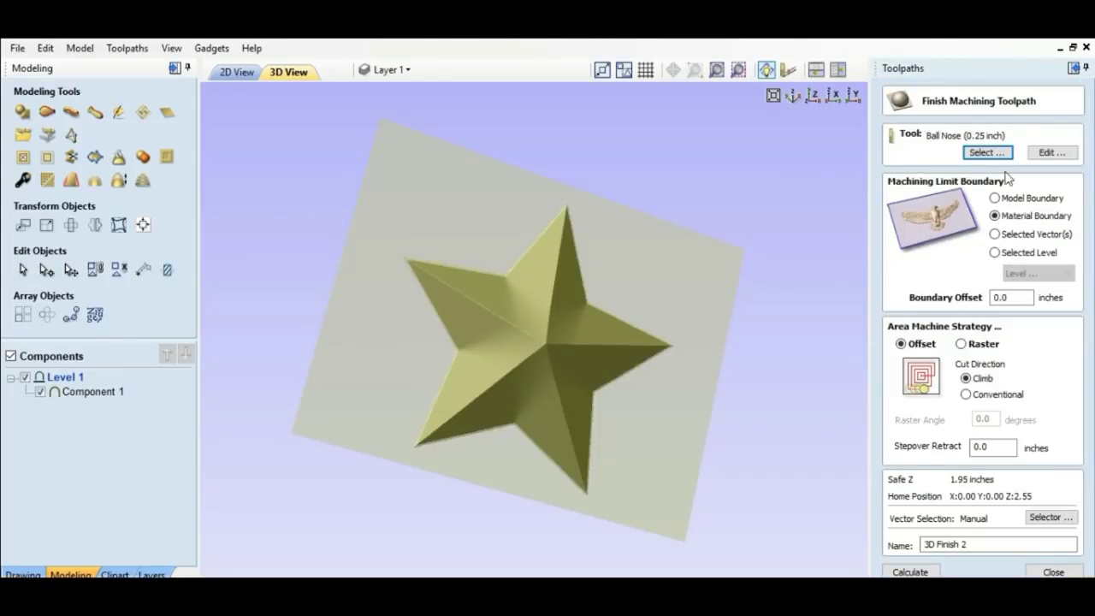
{"action": "left_click", "coordinate": [988, 153]}
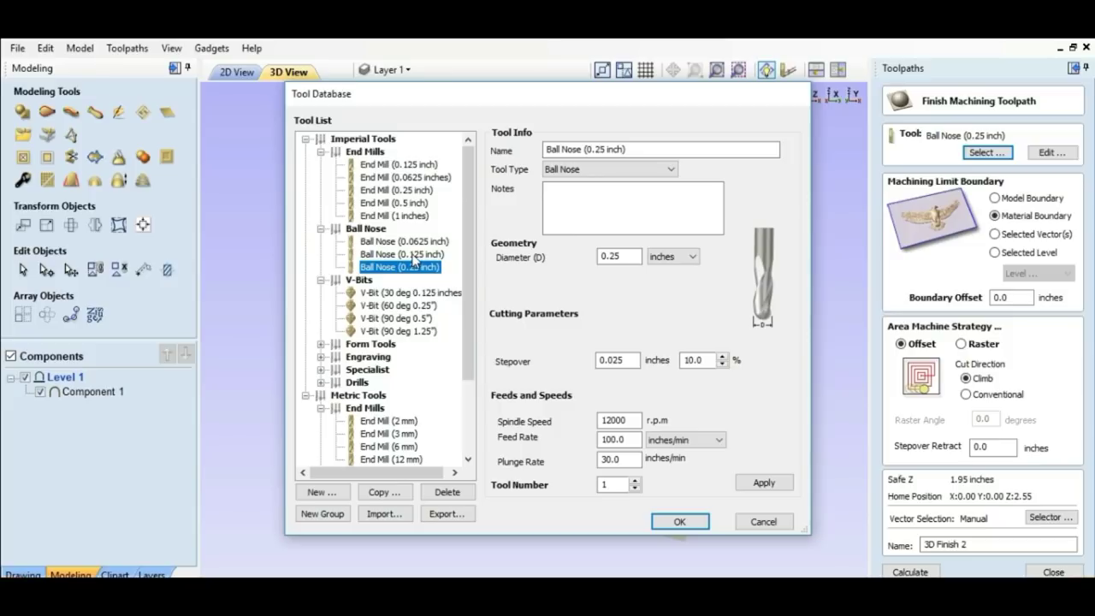
{"action": "left_click", "coordinate": [414, 254]}
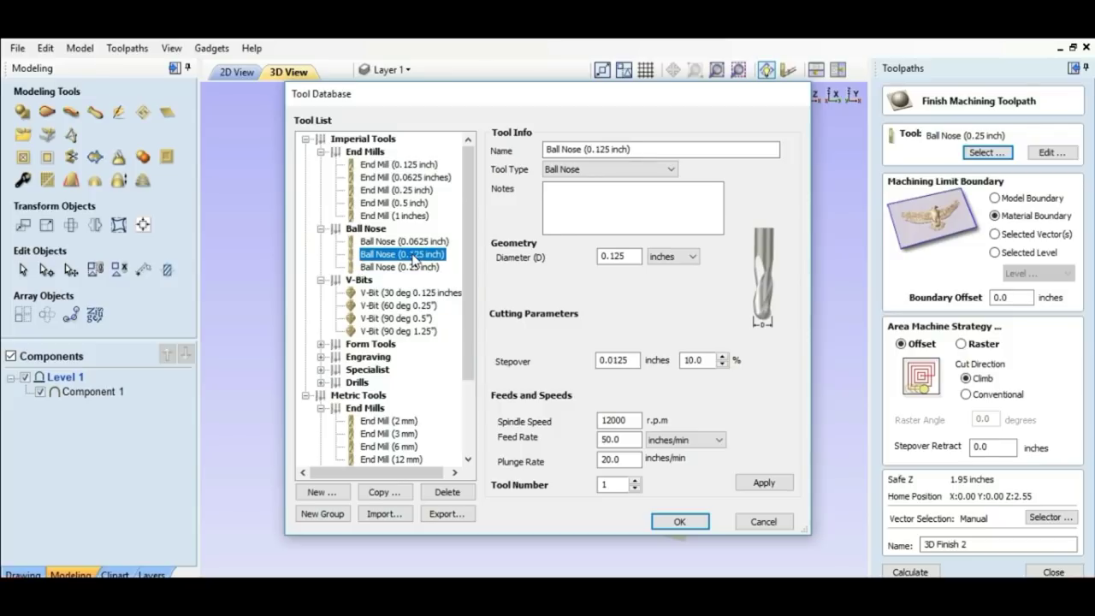
{"action": "left_click", "coordinate": [669, 522]}
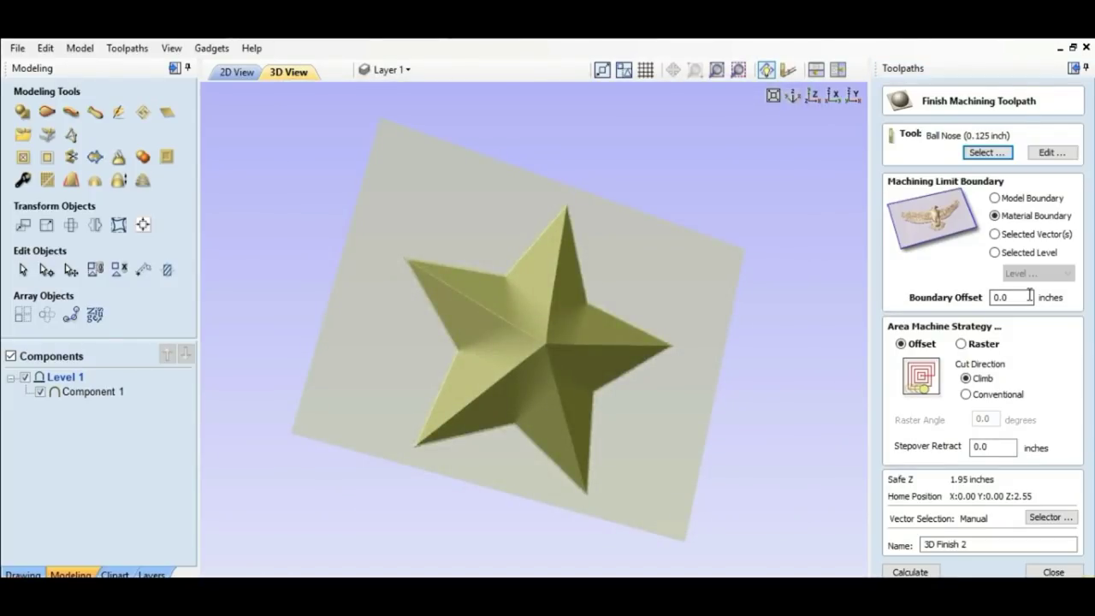
{"action": "left_click", "coordinate": [923, 572]}
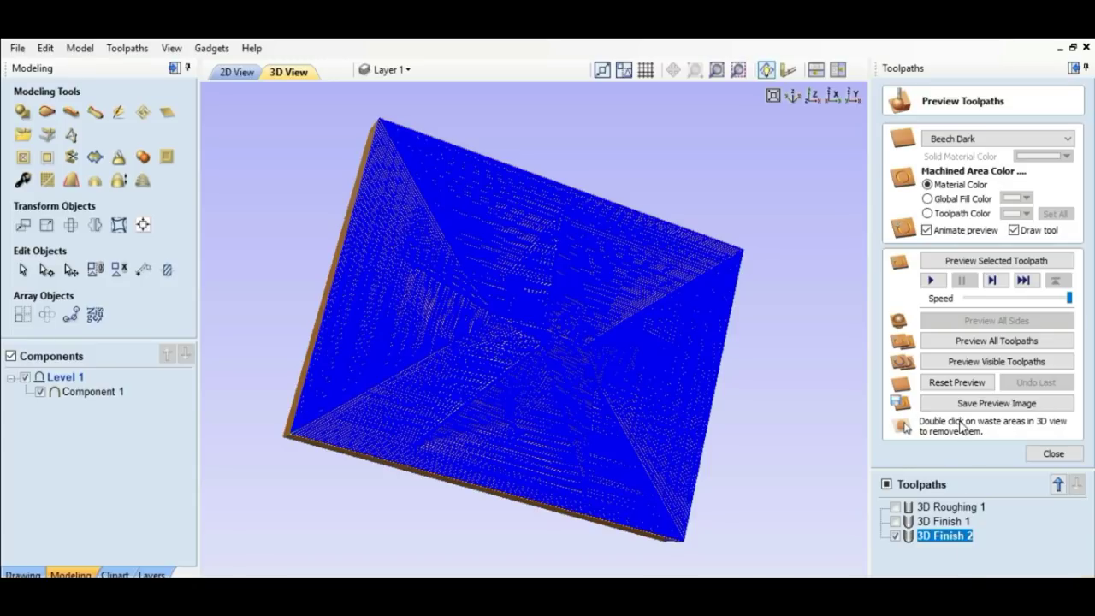
Step: Preview the visible 3D Finish 2 toolpath and review details of the listed toolpaths
{"action": "left_click", "coordinate": [959, 366]}
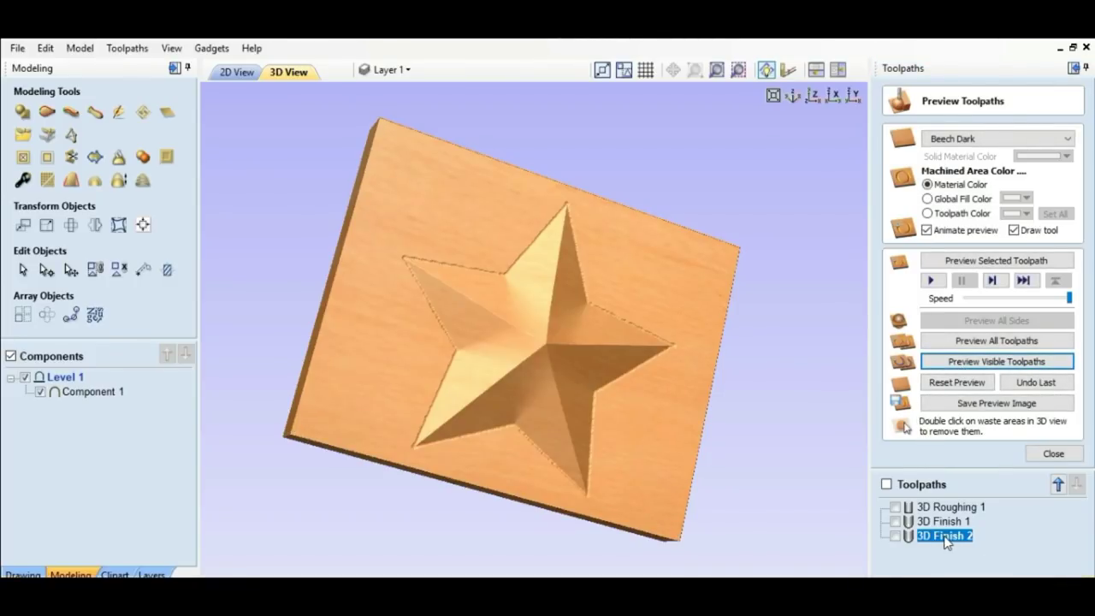
{"action": "mouse_move", "coordinate": [946, 540]}
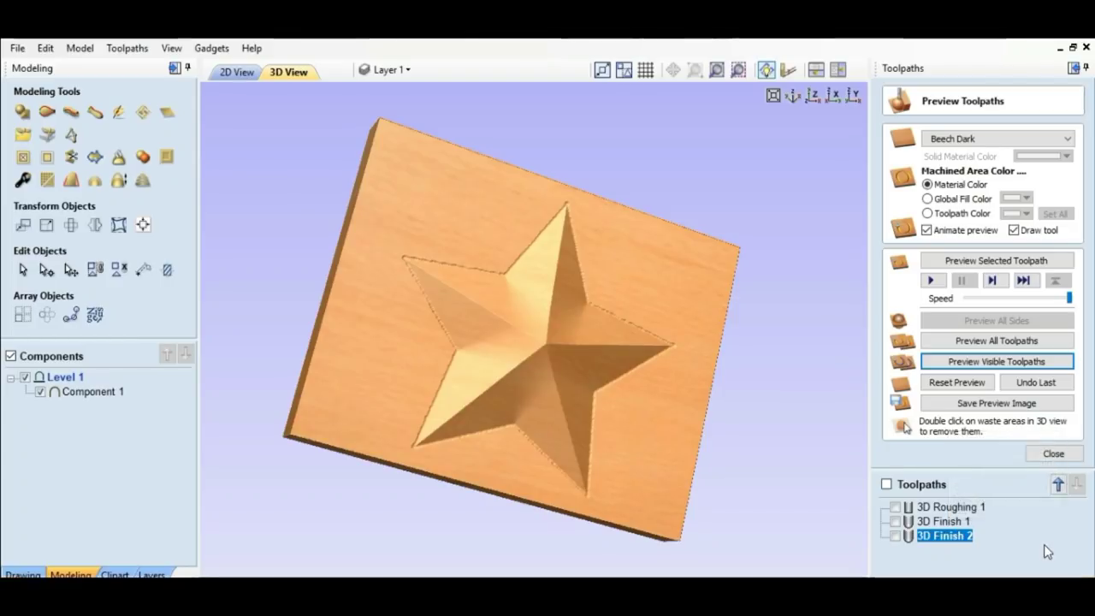
{"action": "mouse_move", "coordinate": [976, 510]}
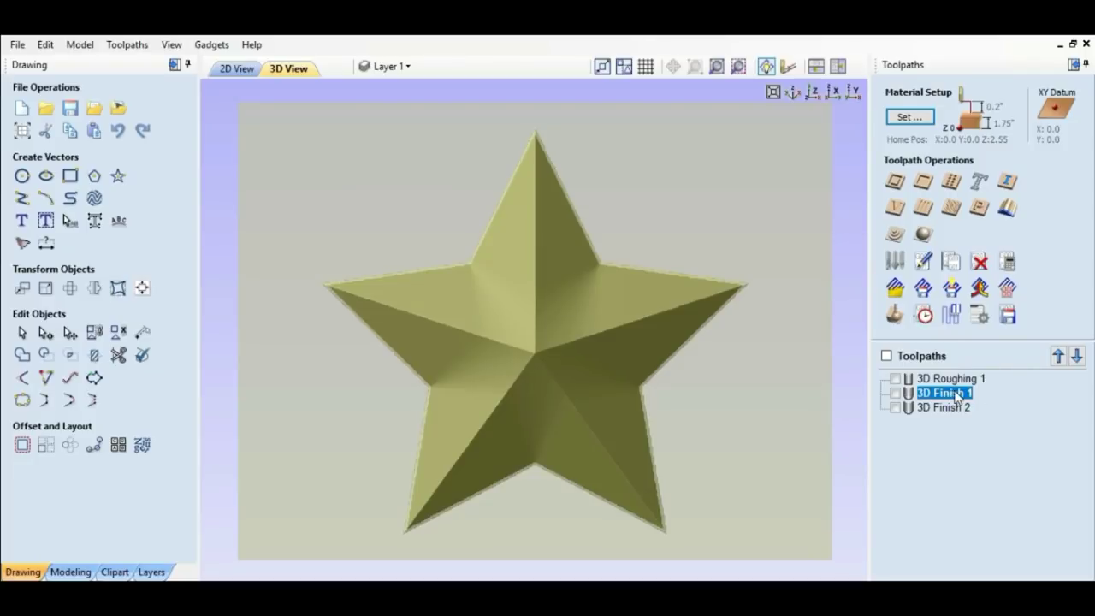
Step: Read the tooltip for 3D Roughing 1 in the Toolpaths list
{"action": "mouse_move", "coordinate": [956, 382]}
Step: Reset the preview to an uncut block, tilt the view, and set simulation speed to maximum
{"action": "left_click", "coordinate": [894, 315]}
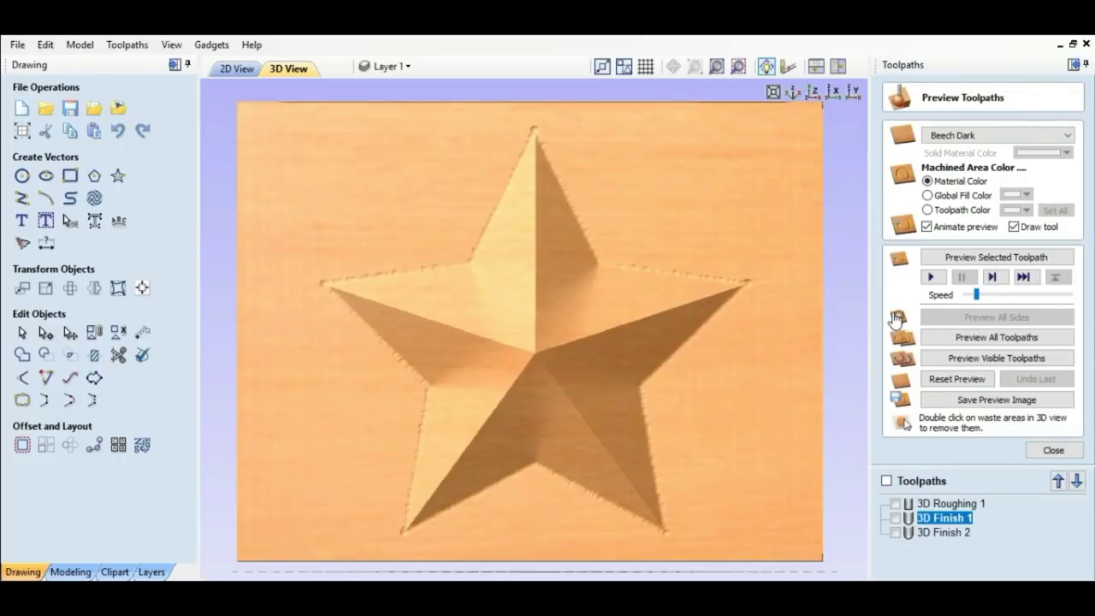
{"action": "left_click", "coordinate": [956, 381]}
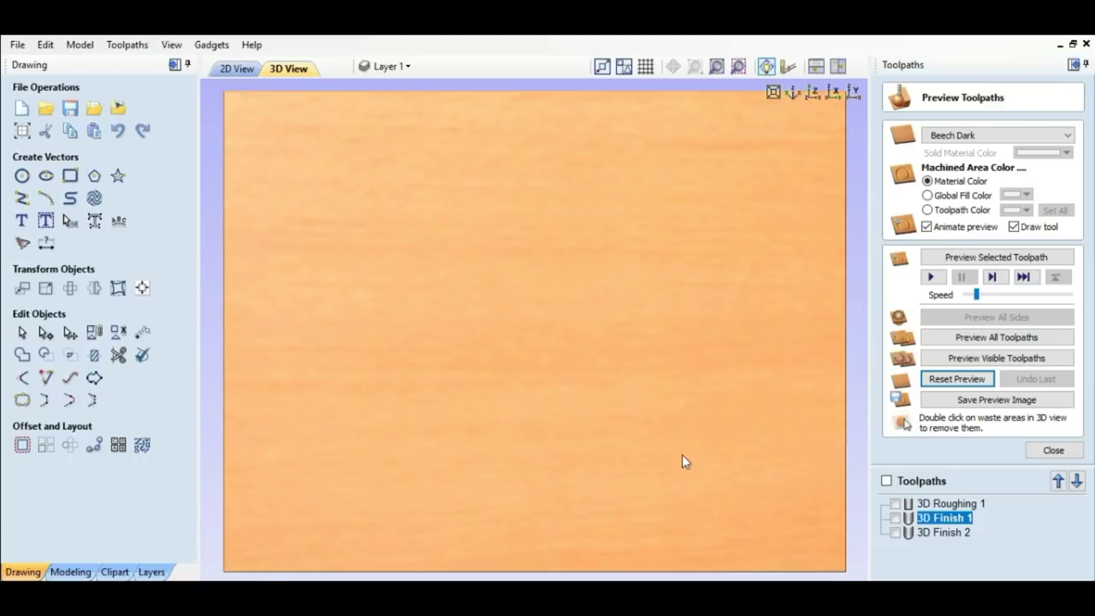
{"action": "left_click_drag", "start_coordinate": [681, 461], "coordinate": [477, 328]}
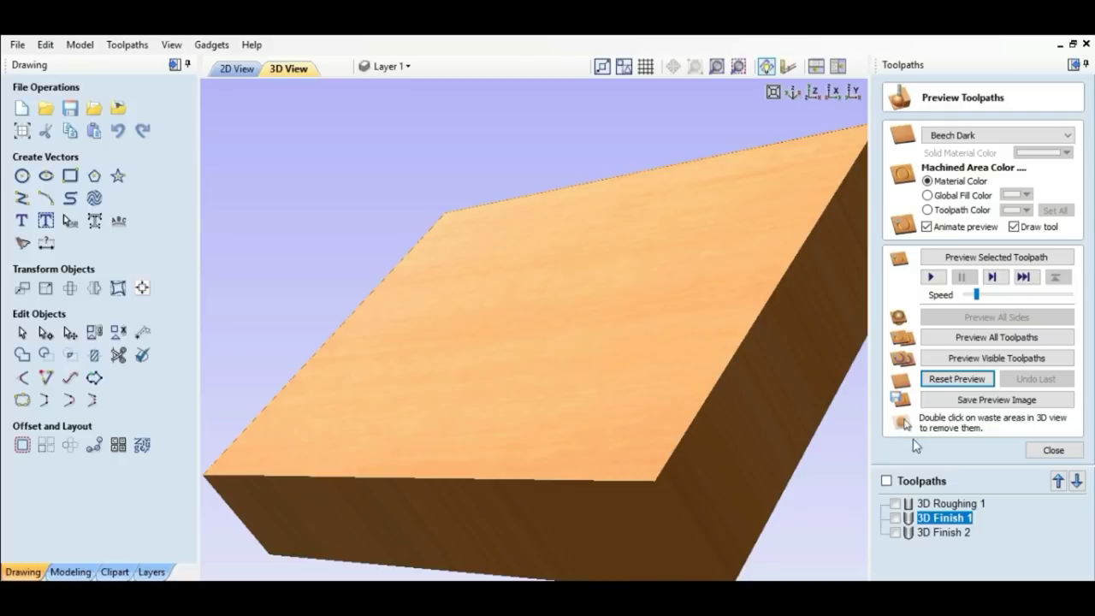
{"action": "left_click", "coordinate": [934, 381]}
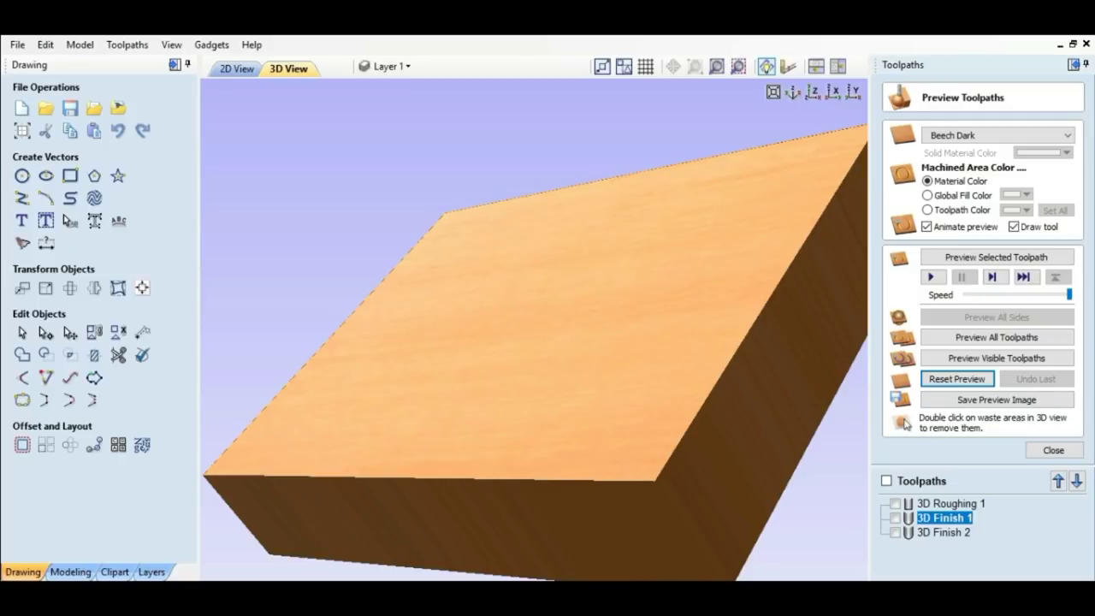
{"action": "scroll", "coordinate": [548, 467], "scroll_direction": "down", "scroll_amount": 3}
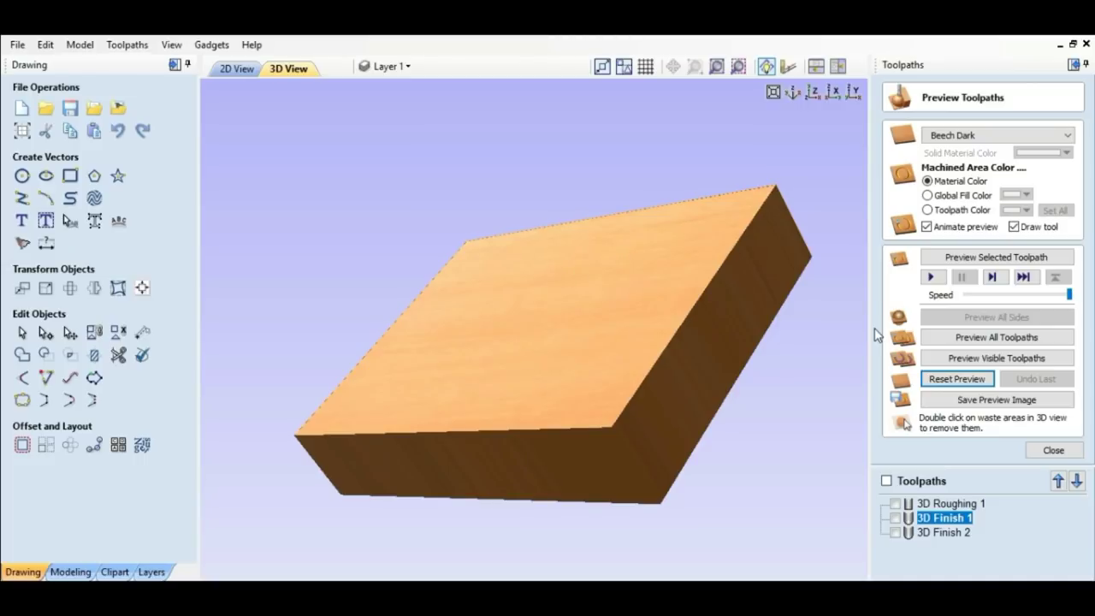
{"action": "left_click", "coordinate": [964, 378]}
Step: Show 3D Roughing 1 and 3D Finish 1 and simulate them together
{"action": "left_click", "coordinate": [896, 505]}
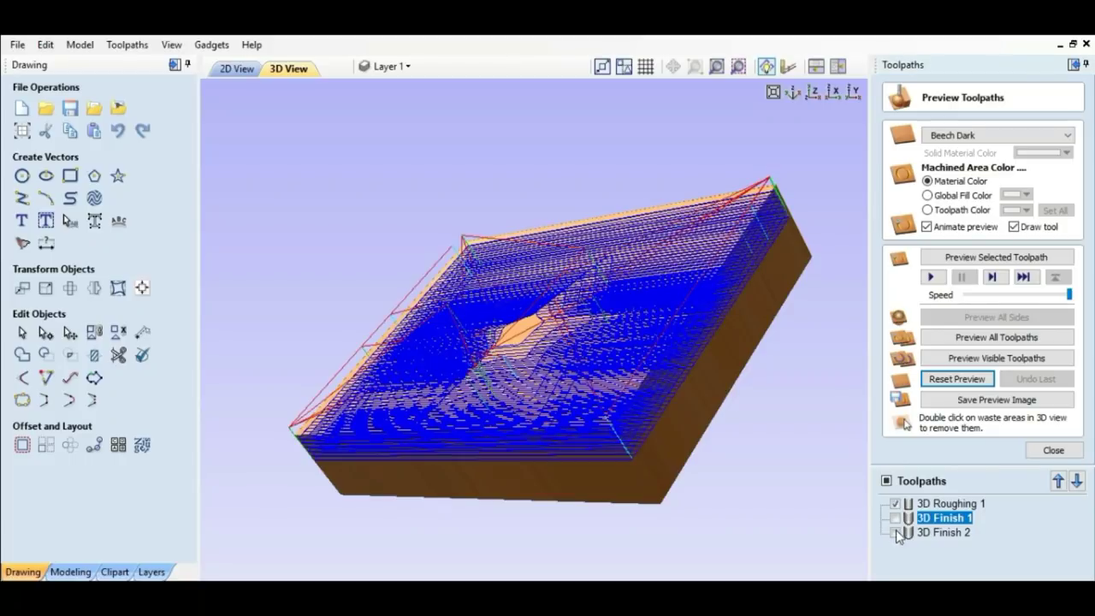
{"action": "left_click", "coordinate": [895, 518]}
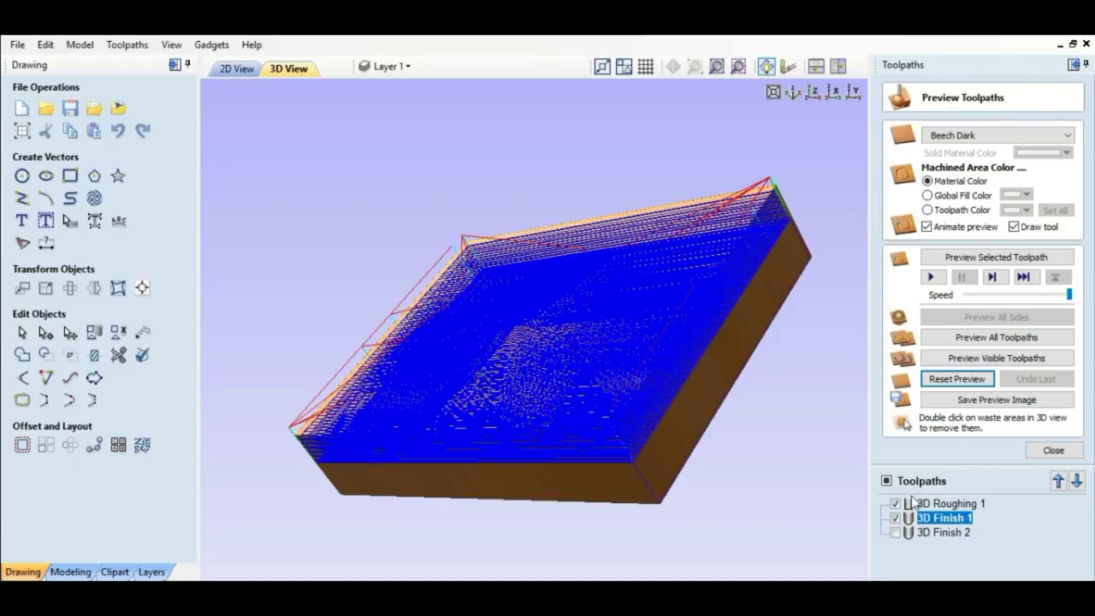
{"action": "left_click", "coordinate": [960, 359]}
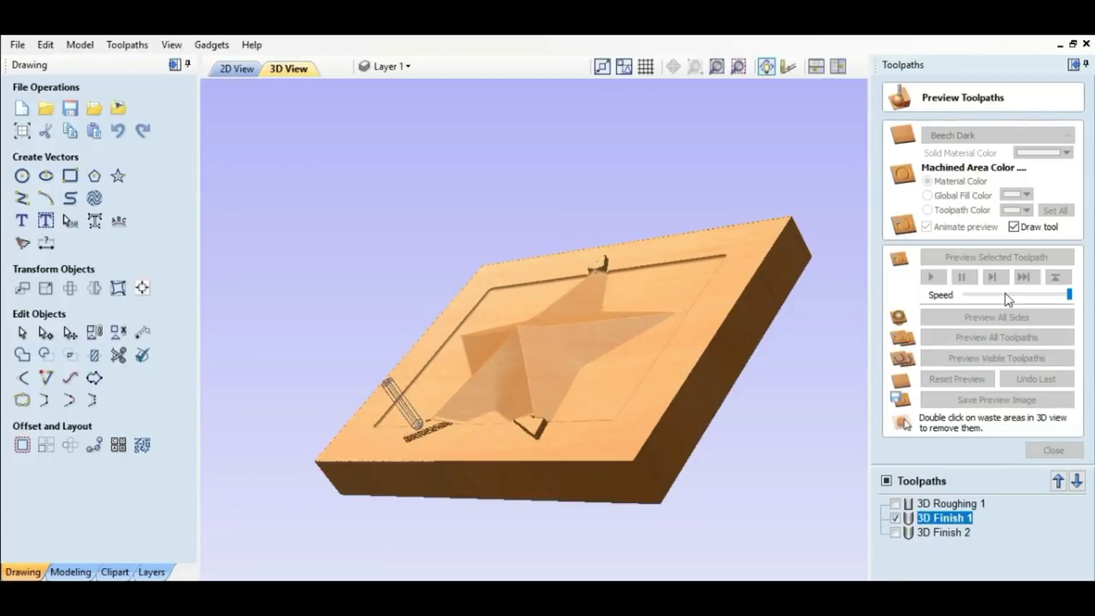
Step: Slow the simulation speed during the cut and orbit the carved star board
{"action": "left_click", "coordinate": [1008, 294]}
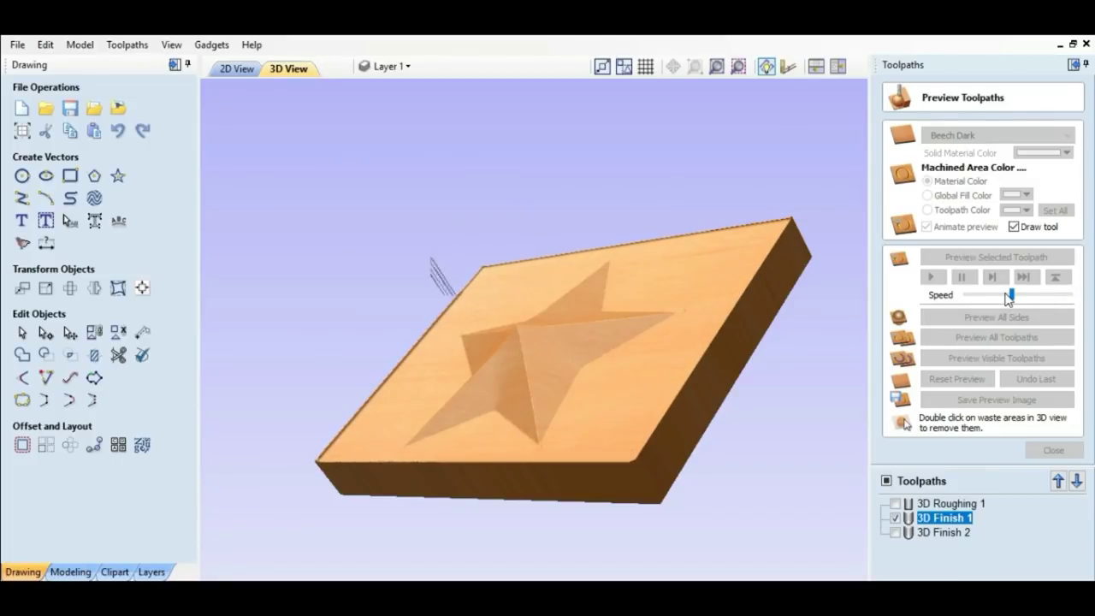
{"action": "left_click_drag", "start_coordinate": [1008, 296], "coordinate": [989, 295]}
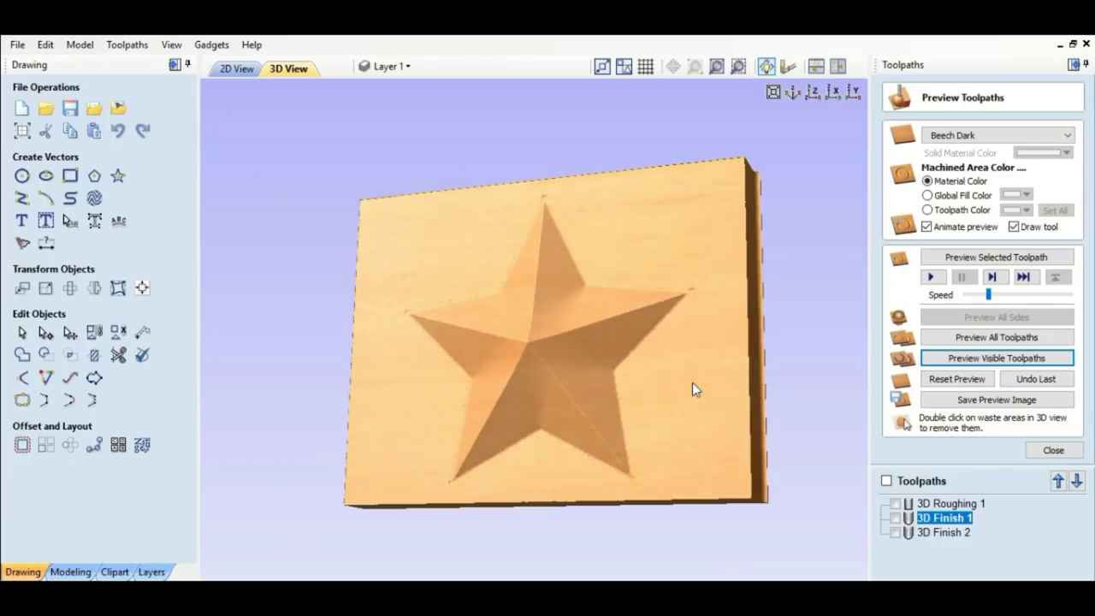
{"action": "left_click_drag", "start_coordinate": [692, 384], "coordinate": [478, 405]}
Step: Orbit the carved star board from above-front to a more face-on view
{"action": "left_click_drag", "start_coordinate": [370, 332], "coordinate": [756, 353]}
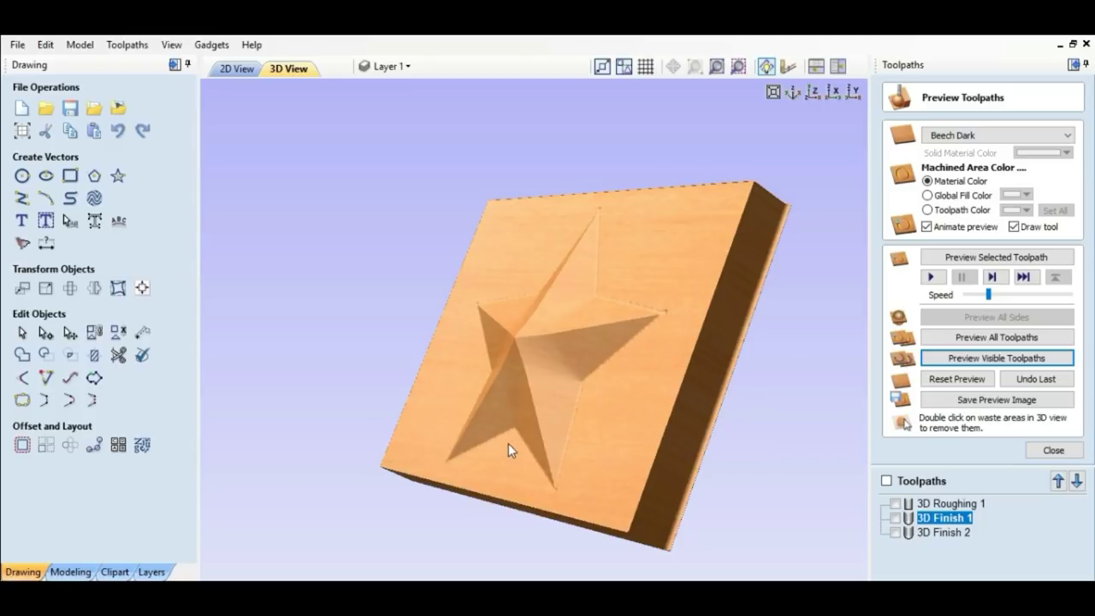
{"action": "left_click_drag", "start_coordinate": [508, 443], "coordinate": [727, 445]}
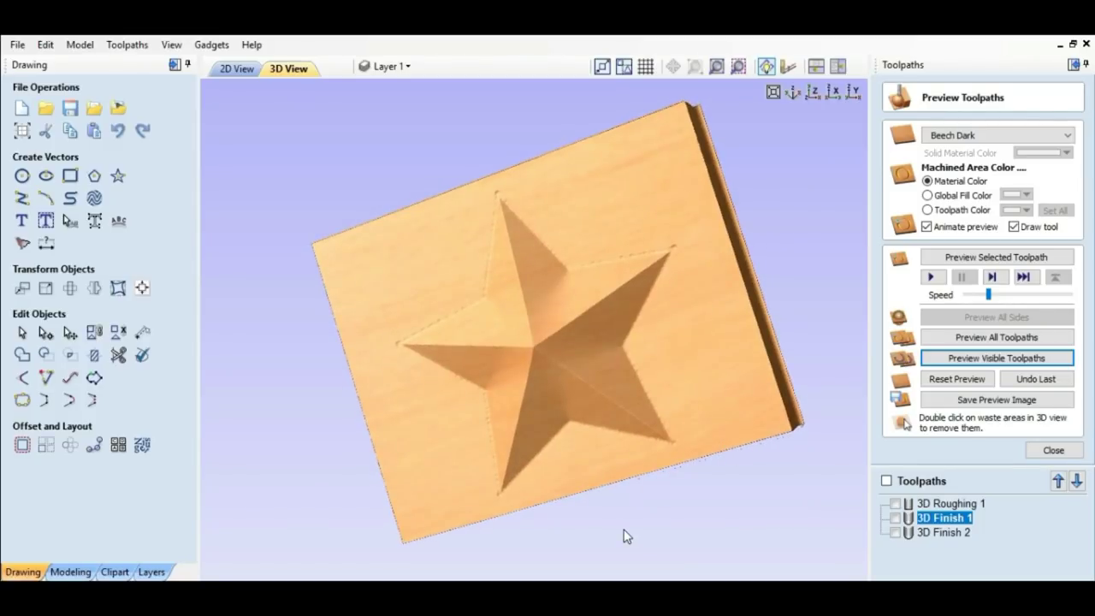